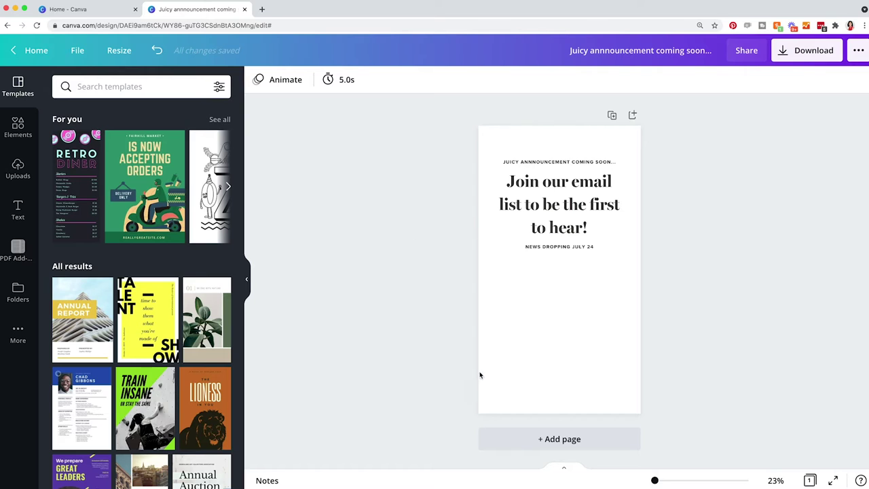
Select the page background and the three headline text elements, then clear the selection
click(606, 311)
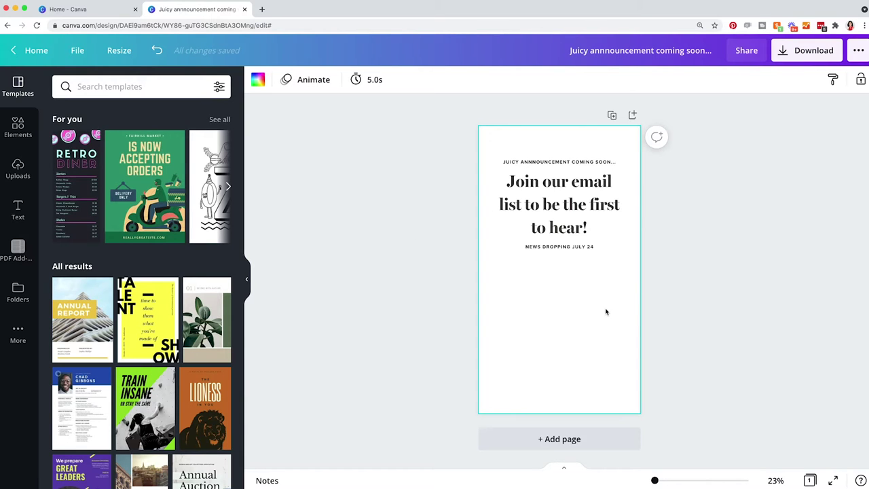
drag(677, 294, 452, 161)
click(653, 296)
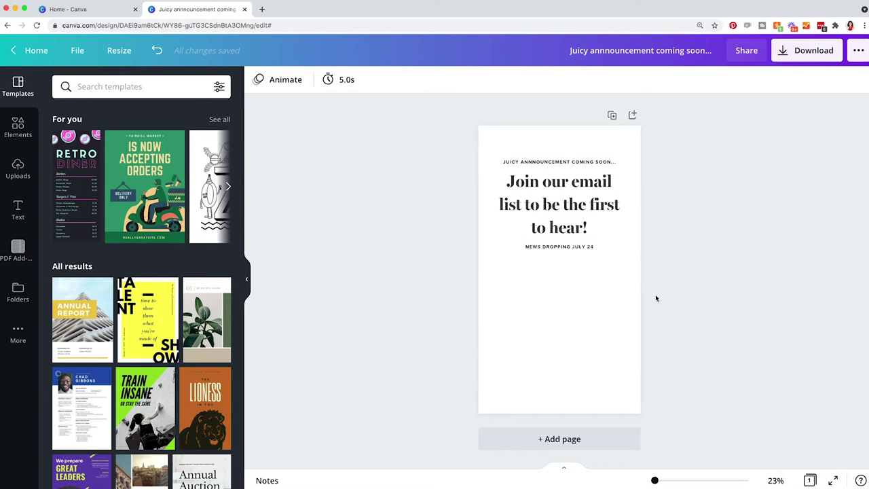
Add the apricot-bowl photo from Uploads and enlarge it to cover the page
click(18, 170)
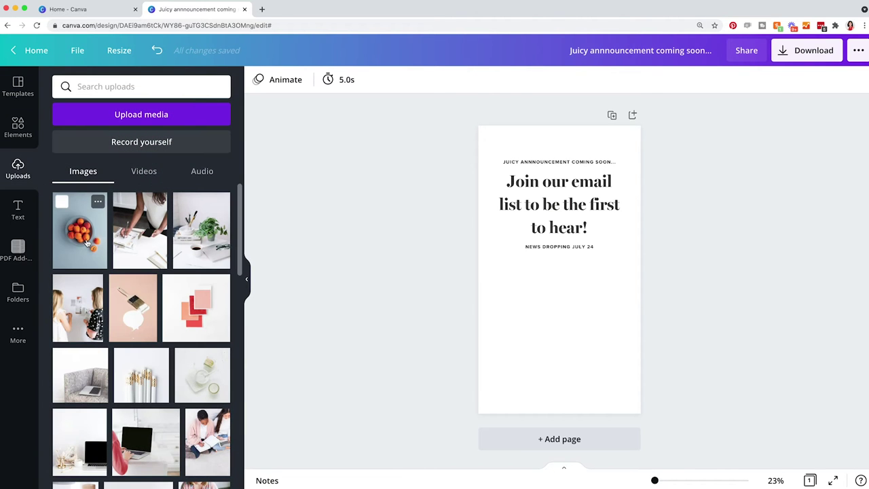
click(87, 243)
click(622, 358)
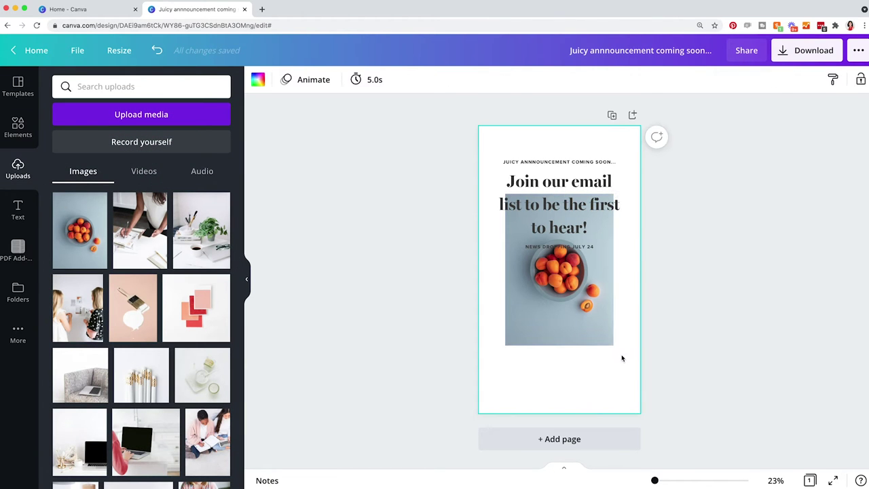
drag(586, 320, 562, 331)
click(613, 348)
drag(580, 263, 676, 127)
drag(601, 132, 582, 136)
click(732, 268)
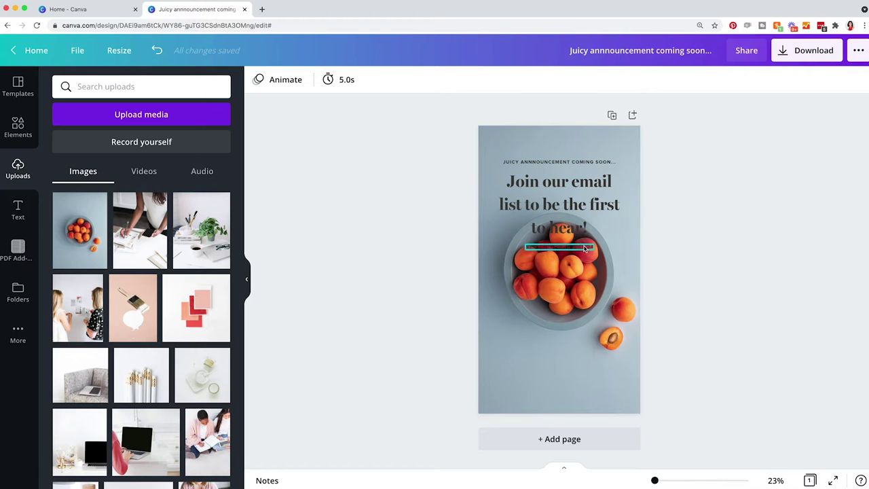
Move the heading and date line to the page bottom, then undo that move
click(598, 230)
shift+click(588, 250)
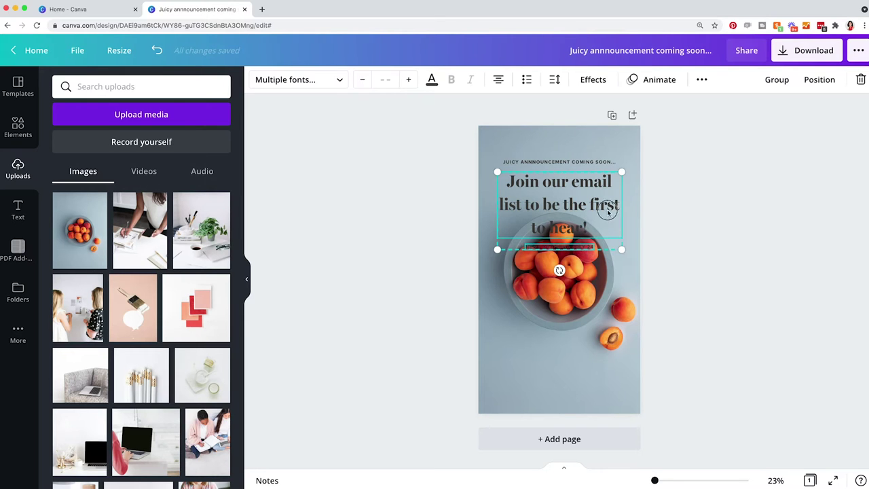
drag(607, 208, 607, 393)
click(711, 385)
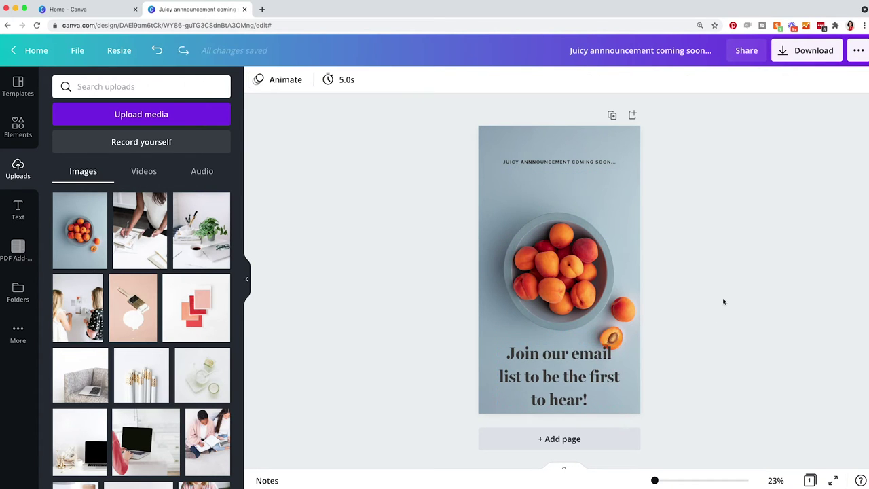
key(super+z)
Crop the apricot photo, enlarging it and shifting the apricots toward the lower left
click(598, 350)
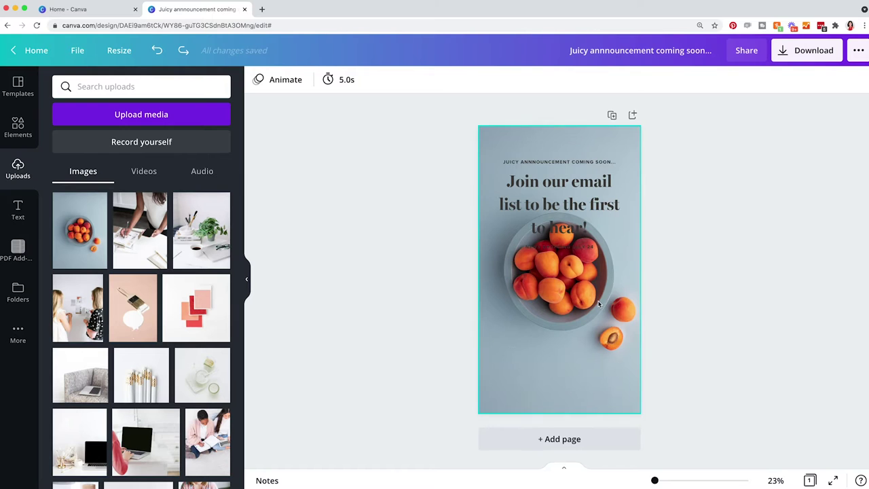
double_click(621, 398)
drag(663, 413, 757, 469)
drag(602, 344, 574, 343)
click(778, 370)
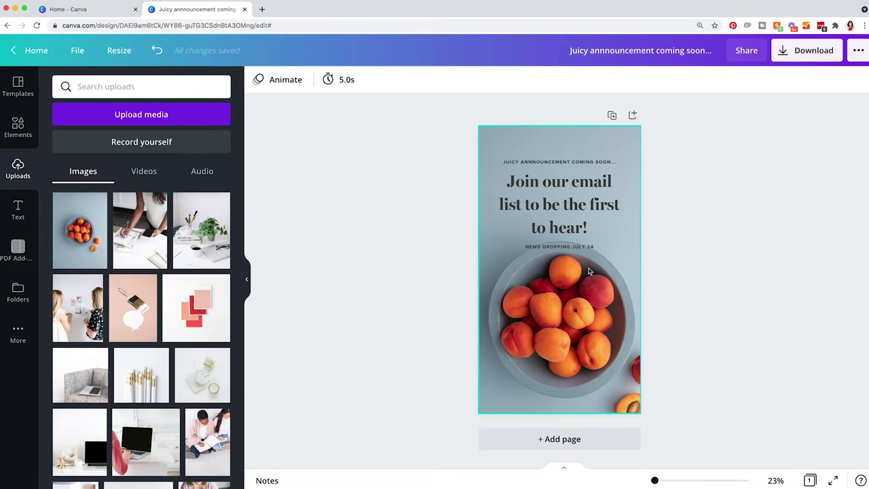
Recrop the photo, undo the crop, and delete the apricot photo from the page
double_click(588, 340)
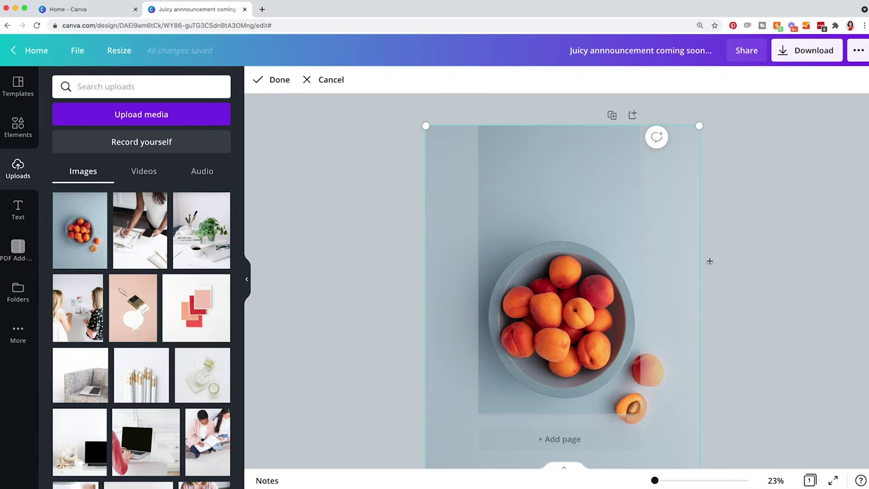
drag(700, 128, 753, 103)
drag(622, 242, 610, 258)
click(808, 322)
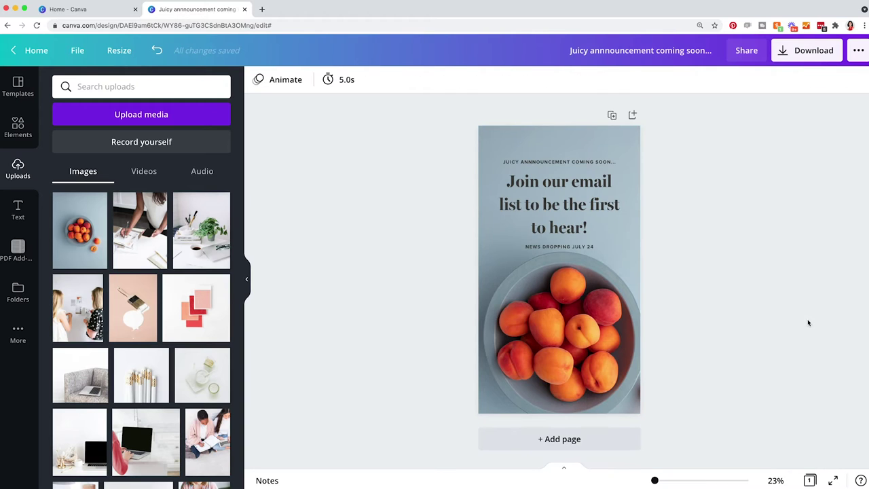
key(super+z)
click(599, 331)
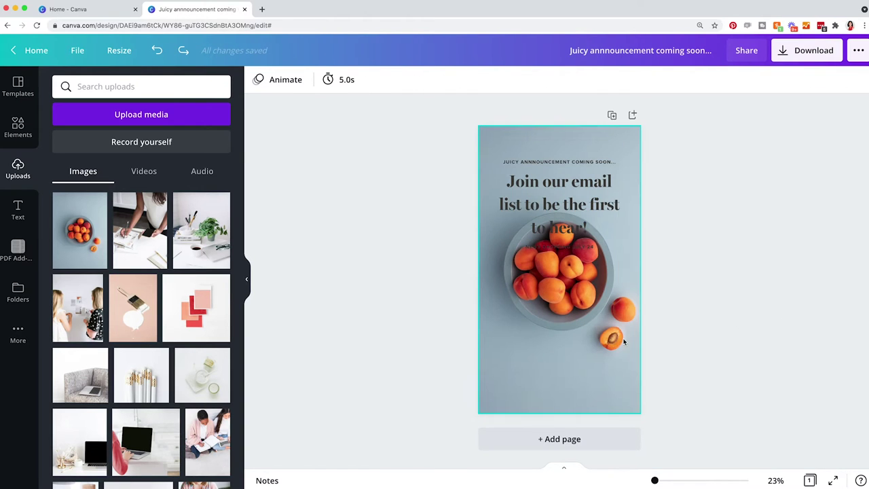
key(Delete)
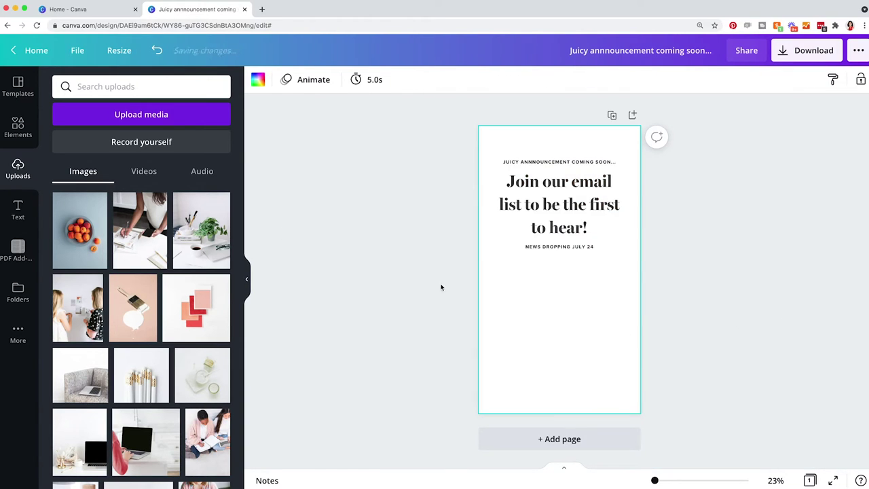
Re-add the apricot photo, enlarge it and place it below the heading, leaving a white top strip
click(86, 238)
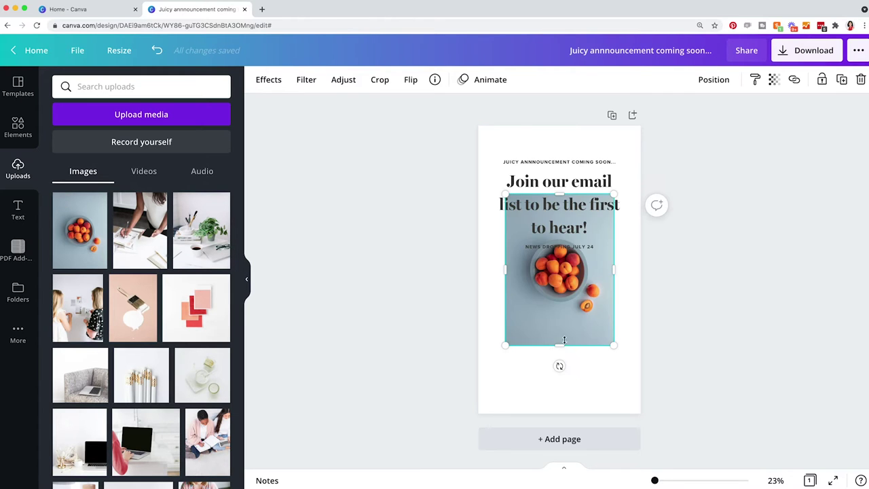
drag(568, 352, 564, 381)
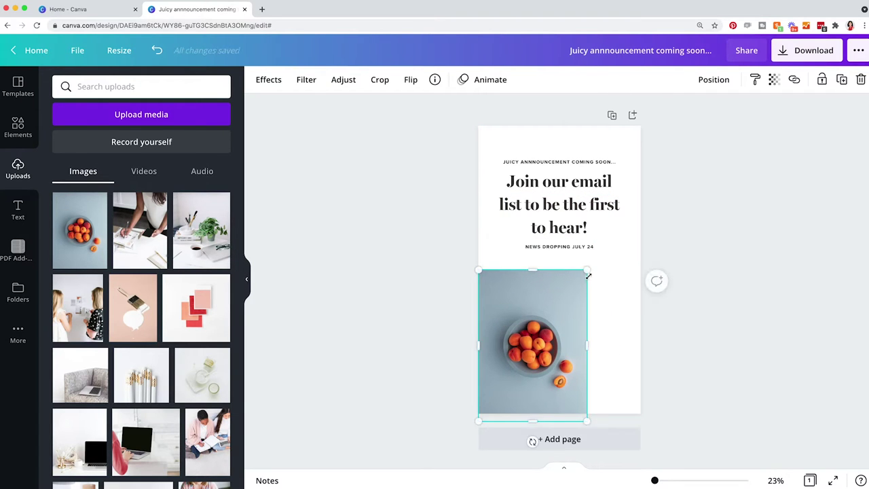
drag(588, 271, 686, 199)
drag(619, 304, 613, 326)
click(684, 277)
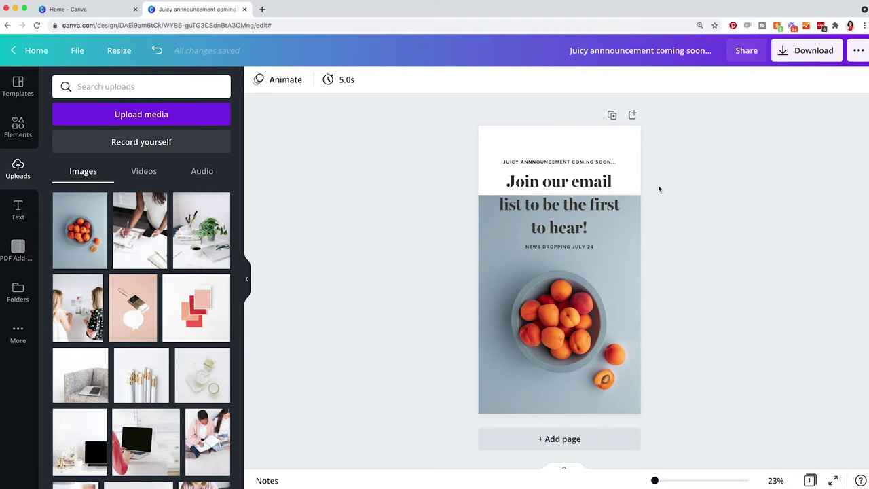
click(26, 136)
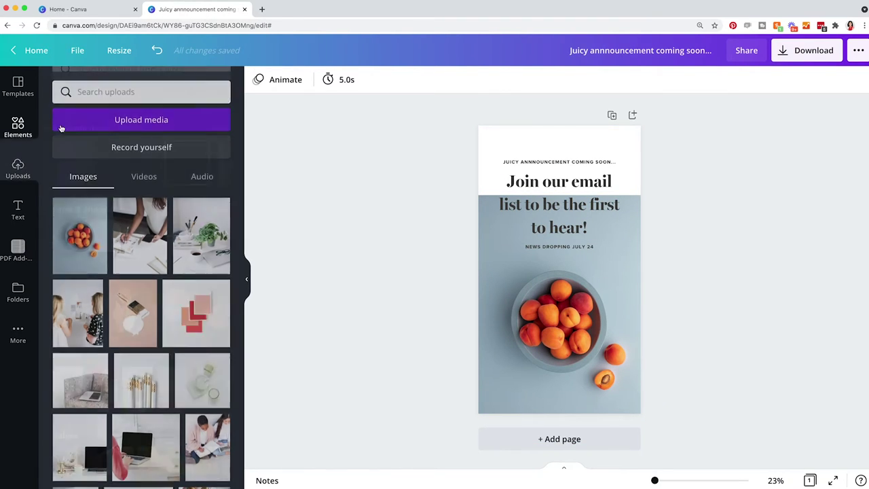
Add a square shape to the page, move it, then delete it
click(228, 181)
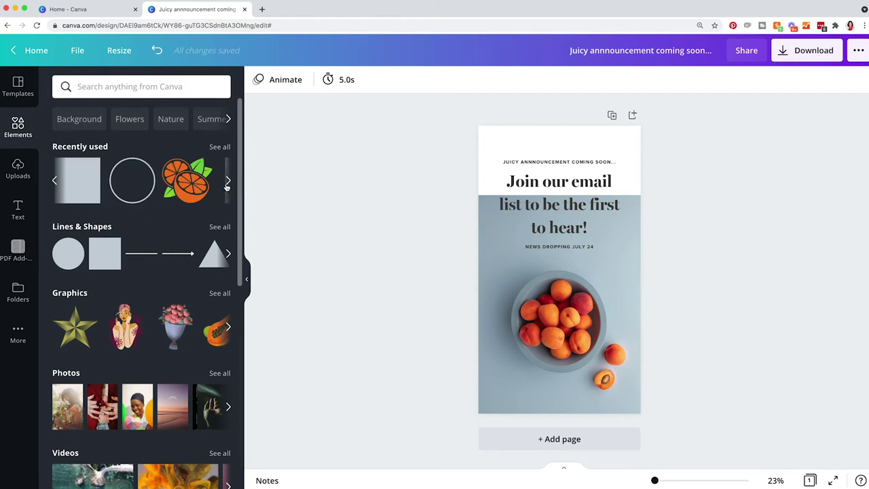
click(77, 180)
drag(576, 277, 534, 246)
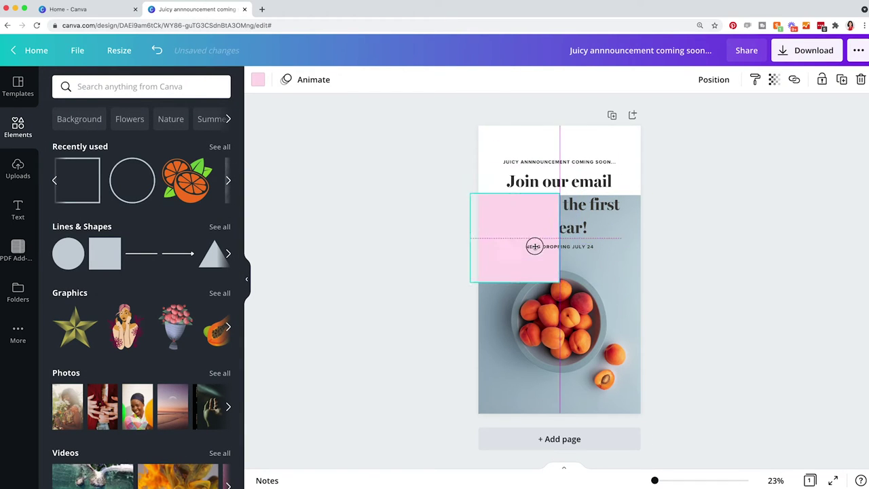
key(Delete)
Set the page background to the photo's light blue-grey after comparing it with the darker grey-blue
click(520, 137)
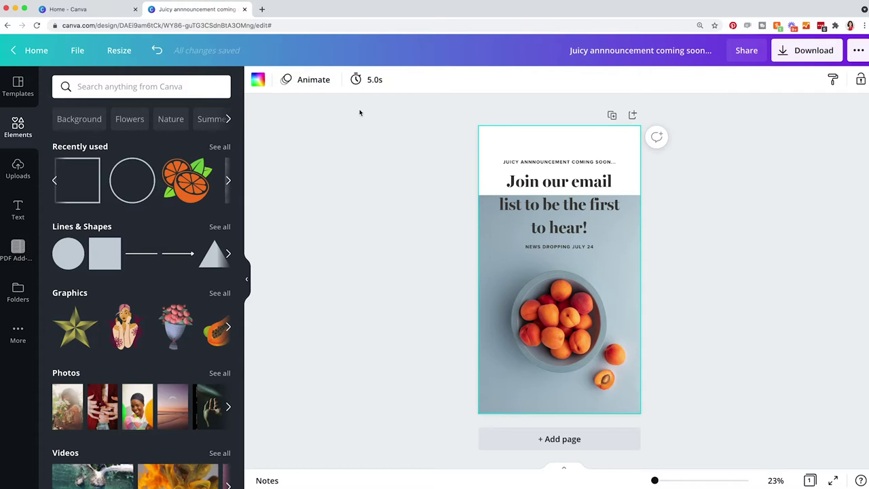
click(258, 80)
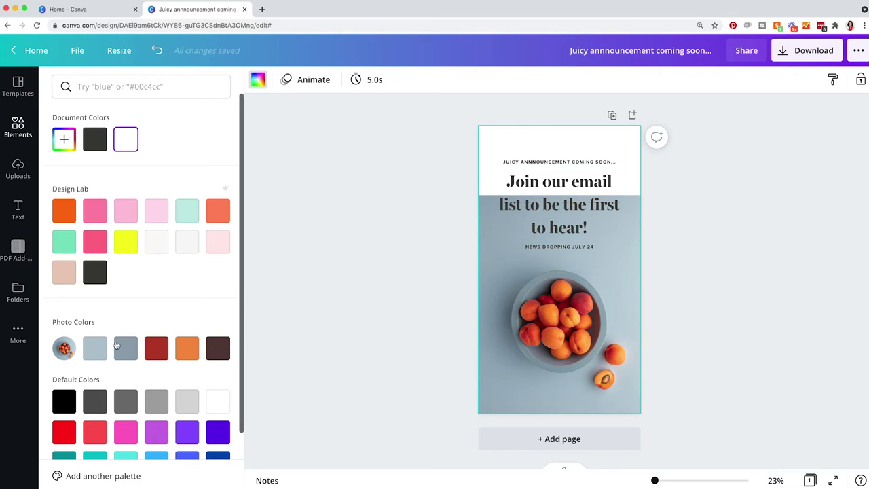
click(95, 349)
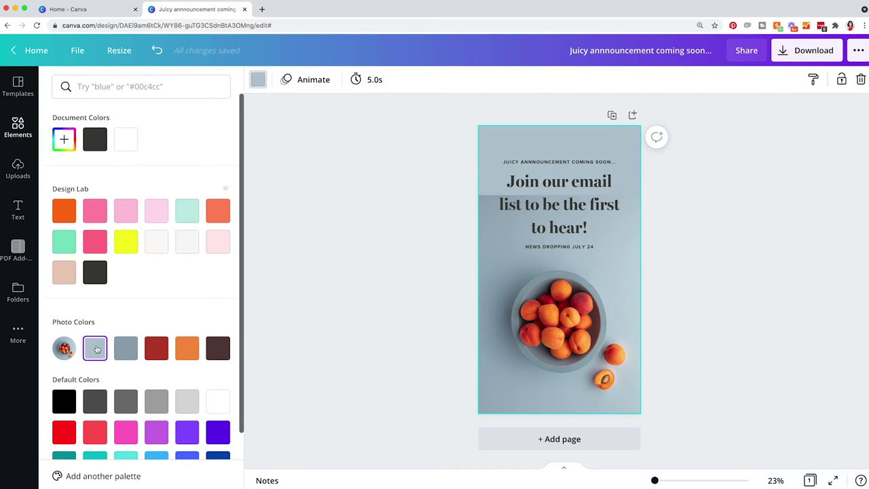
click(131, 354)
click(96, 349)
click(126, 349)
click(99, 353)
scroll(97, 337, down, 2)
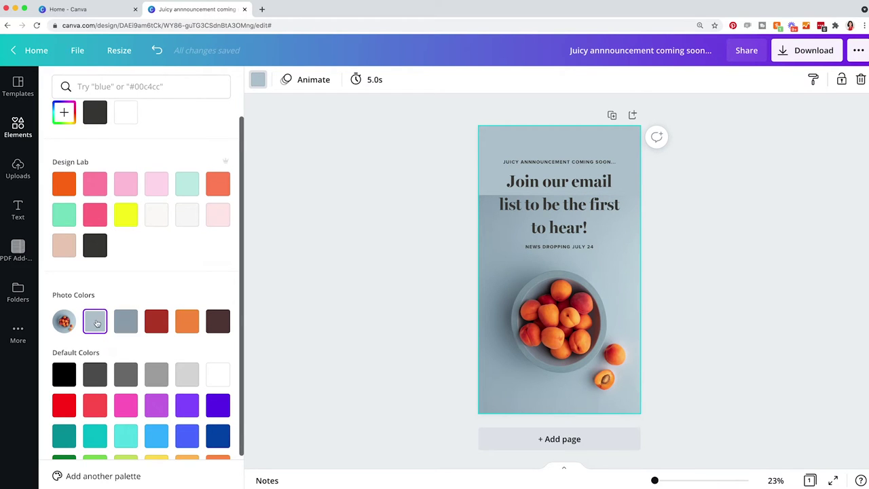
click(355, 253)
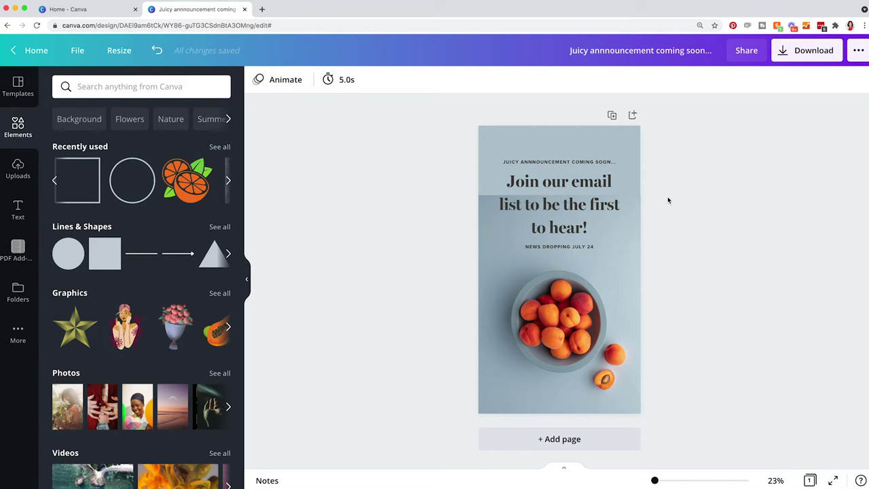
click(623, 144)
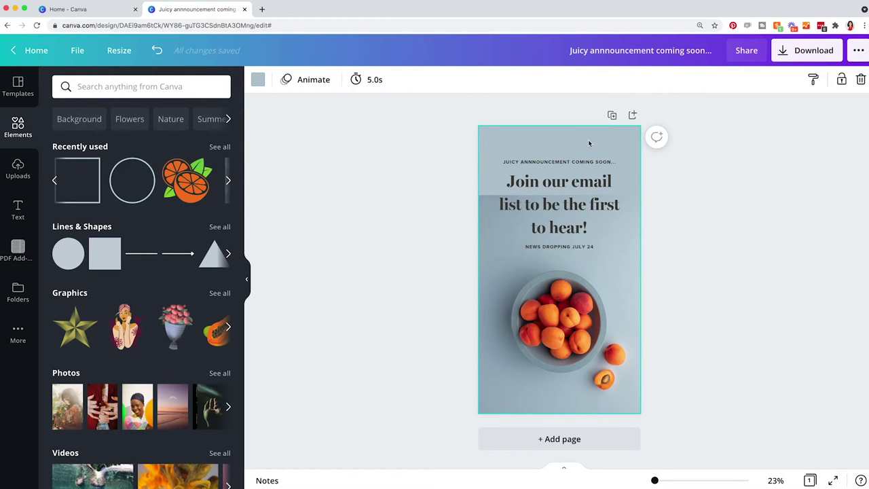
click(420, 188)
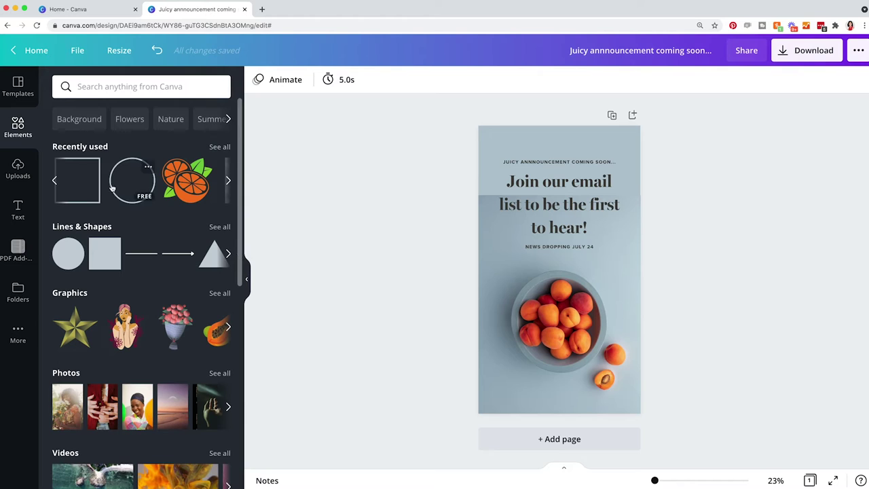
Add the purple gradient from a 'transparent gradient' search, rotate it upright, and place it at the left edge
click(112, 88)
click(112, 87)
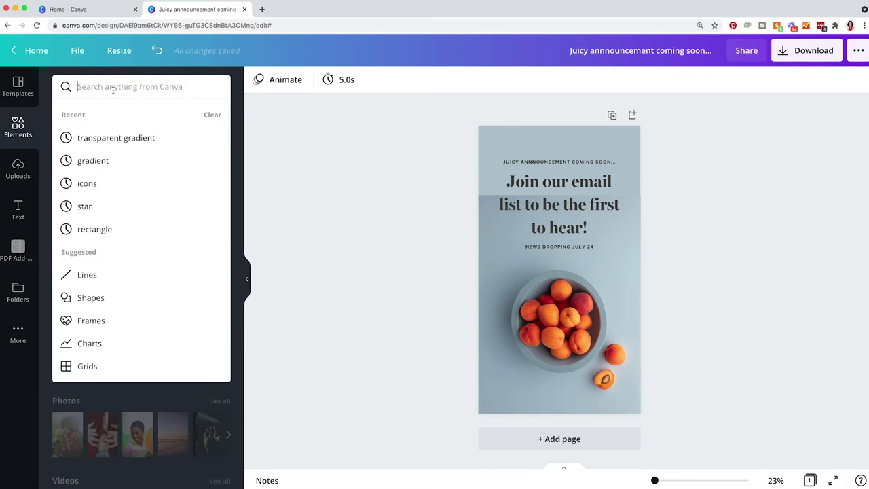
click(110, 139)
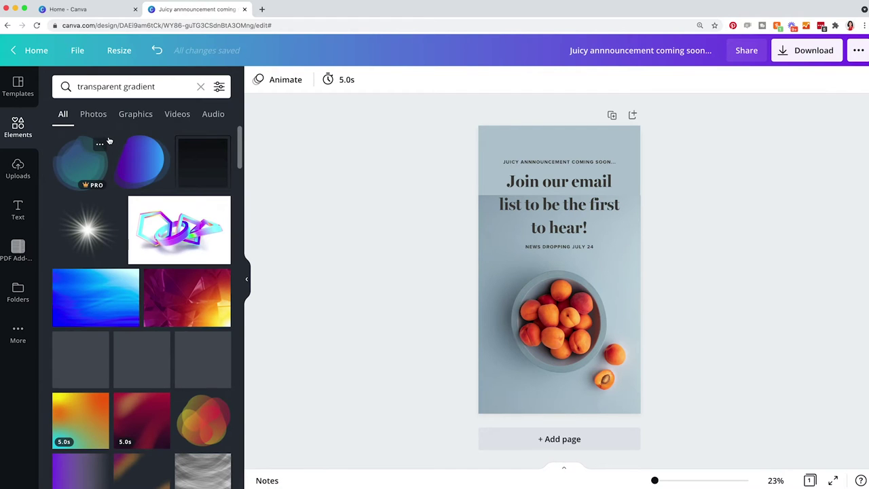
scroll(117, 286, down, 5)
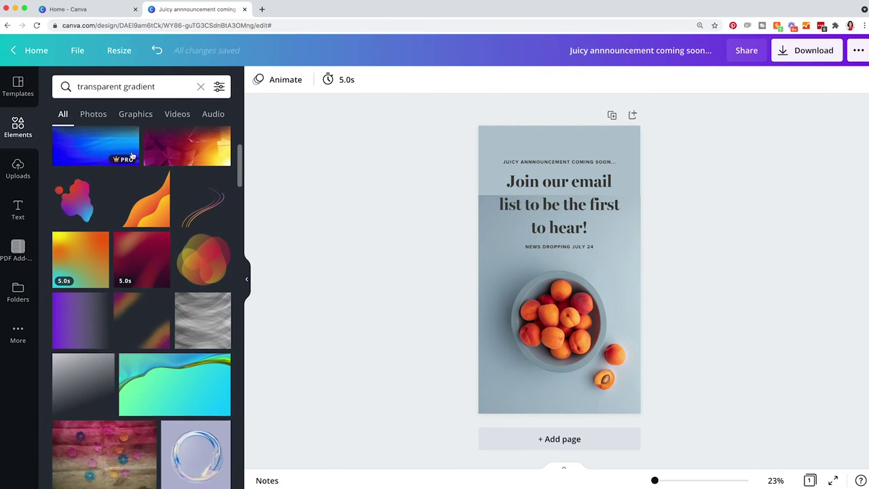
scroll(95, 279, down, 1)
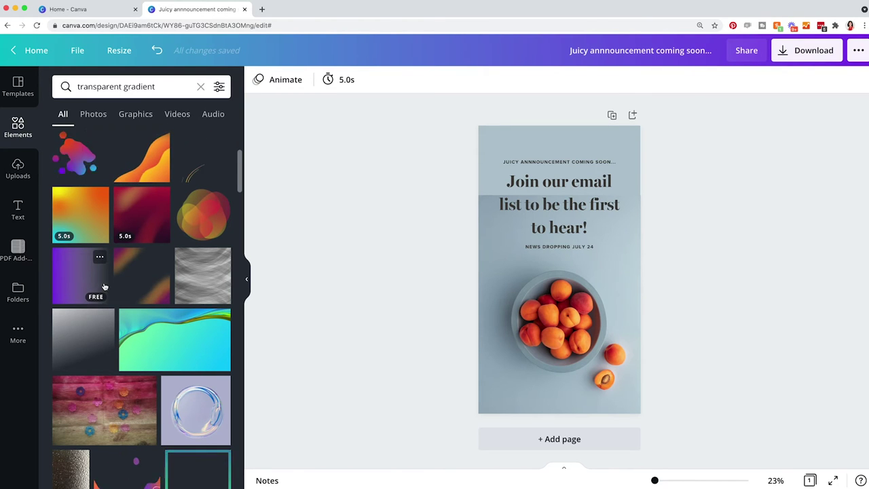
click(68, 275)
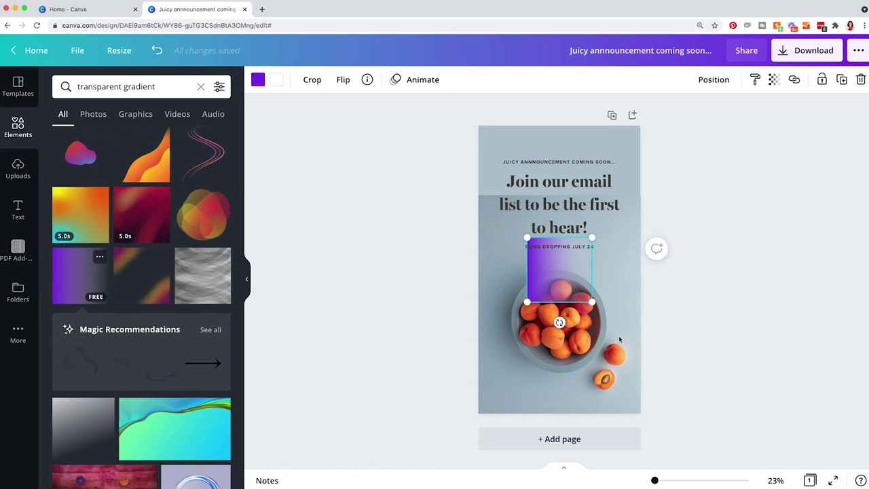
drag(560, 323, 509, 271)
click(384, 278)
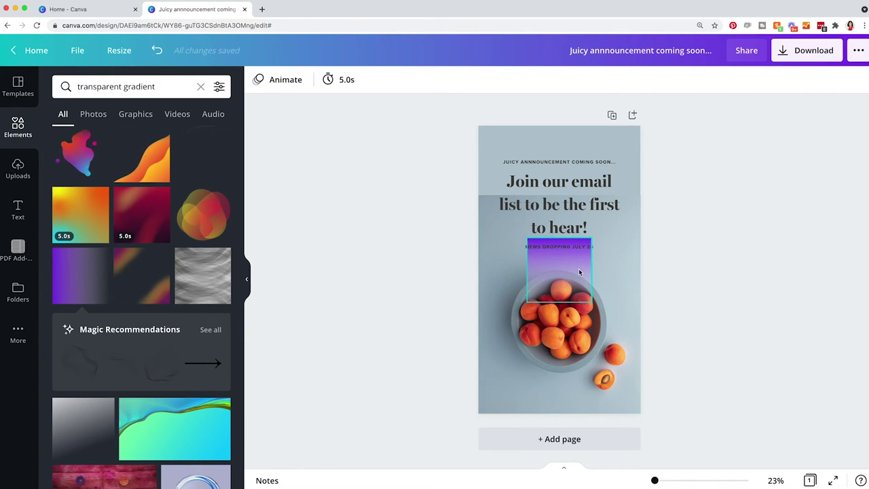
drag(579, 271, 530, 223)
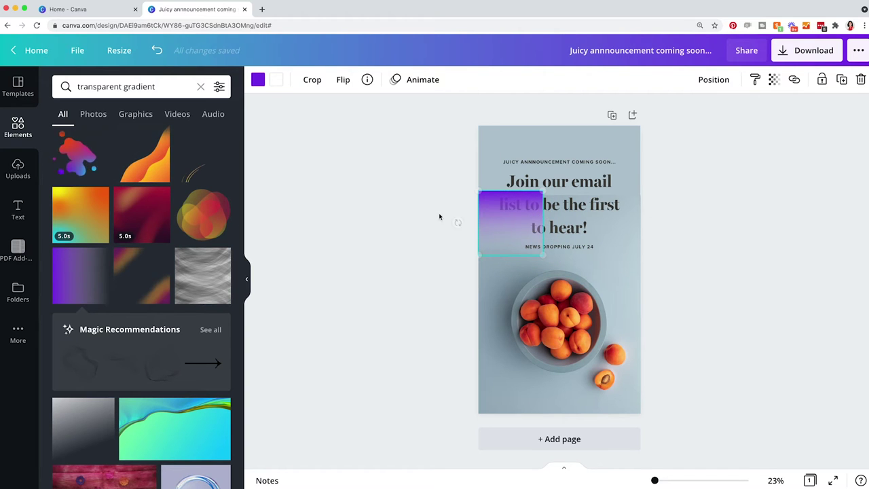
Recolour the gradient from purple to the photo colour light blue-grey #b5c7d1
click(439, 217)
click(494, 216)
click(259, 80)
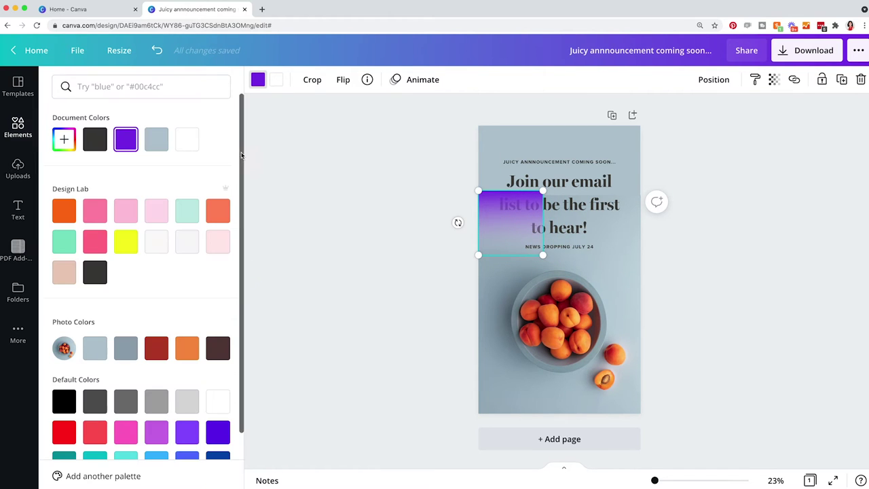
click(95, 348)
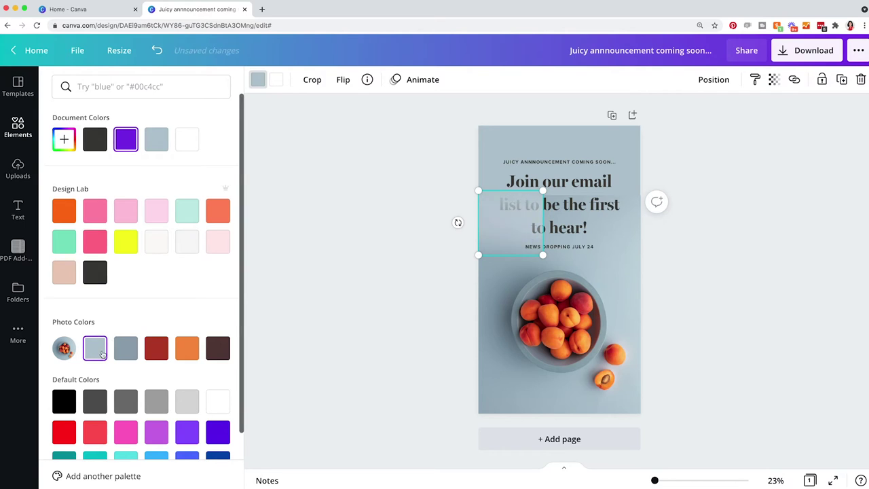
click(278, 82)
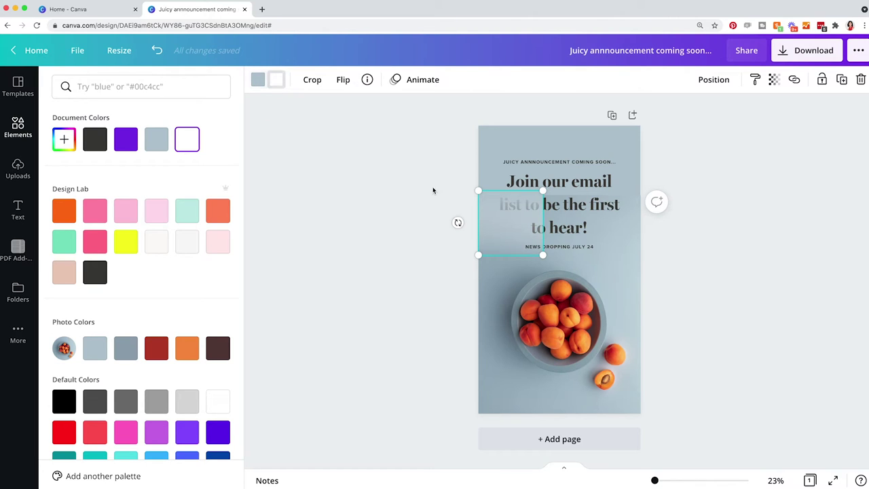
click(258, 80)
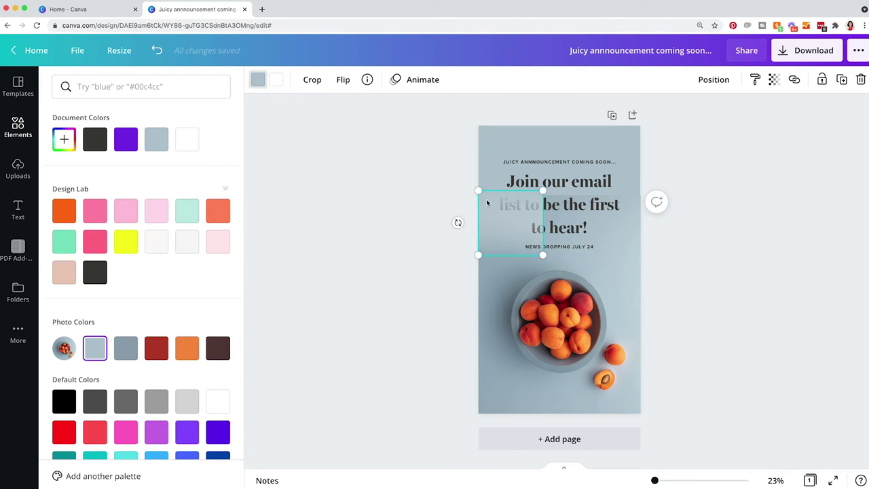
click(443, 253)
click(429, 304)
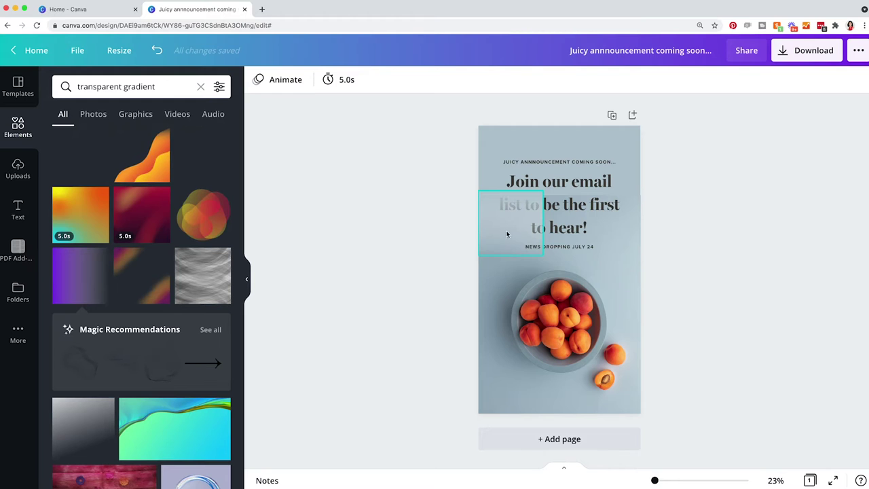
drag(436, 257, 549, 186)
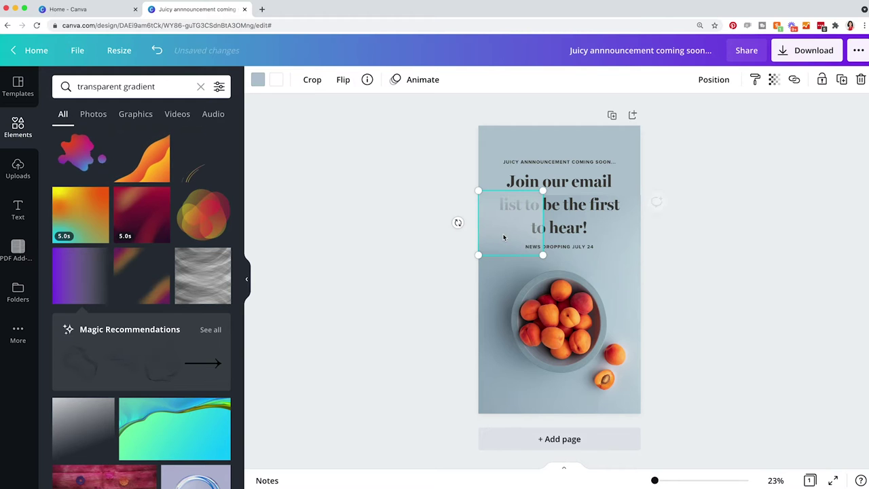
click(274, 81)
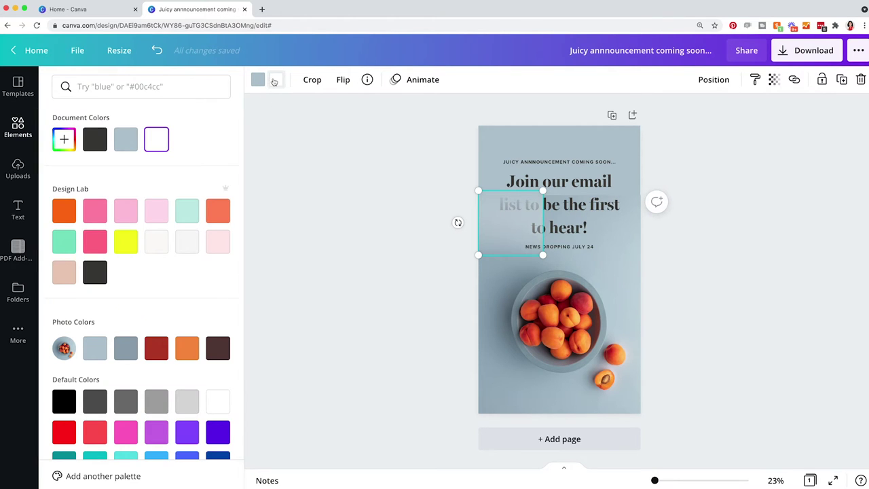
click(93, 351)
click(406, 325)
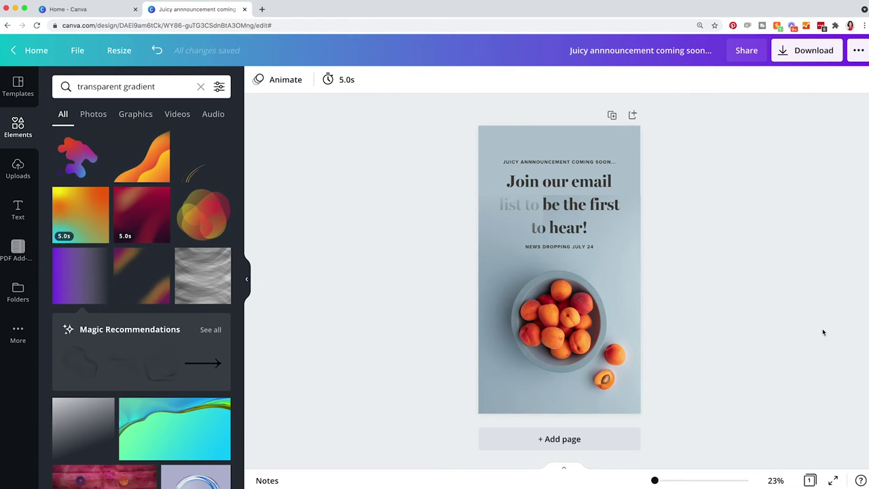
Enlarge the gradient box, nudge it up over the headline, then shrink it back
click(539, 242)
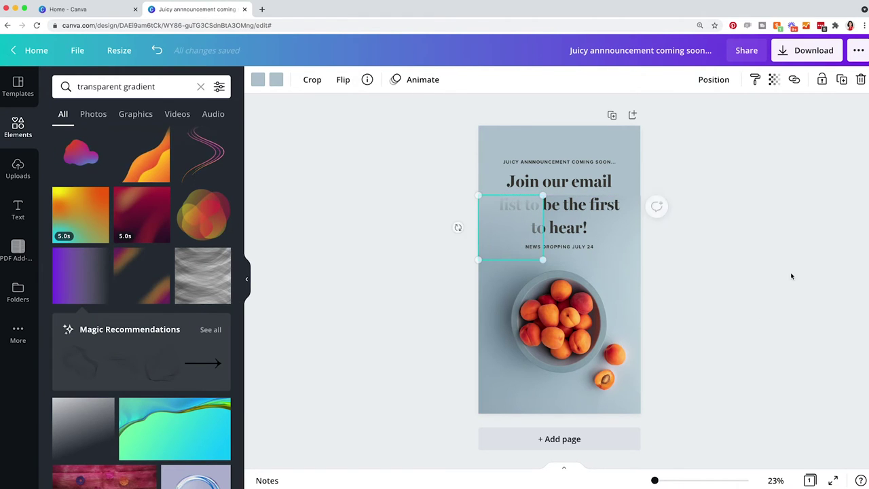
click(692, 263)
click(524, 250)
drag(543, 260, 666, 331)
click(683, 299)
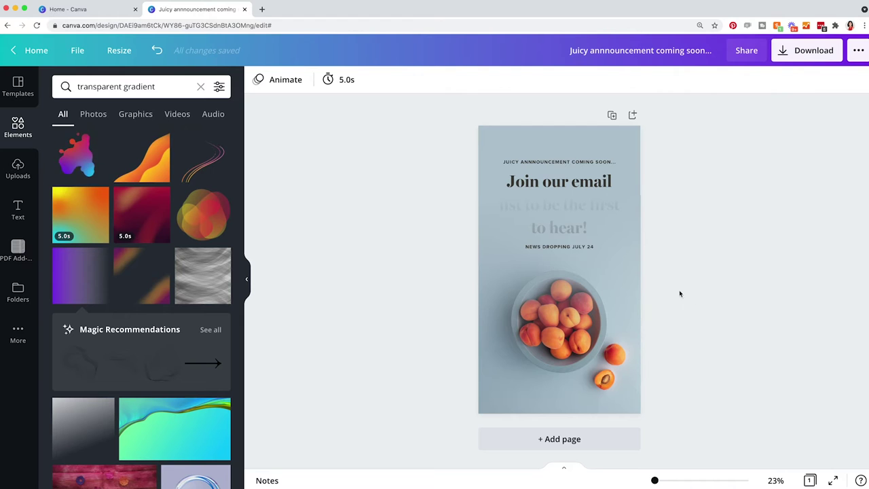
drag(620, 261, 620, 253)
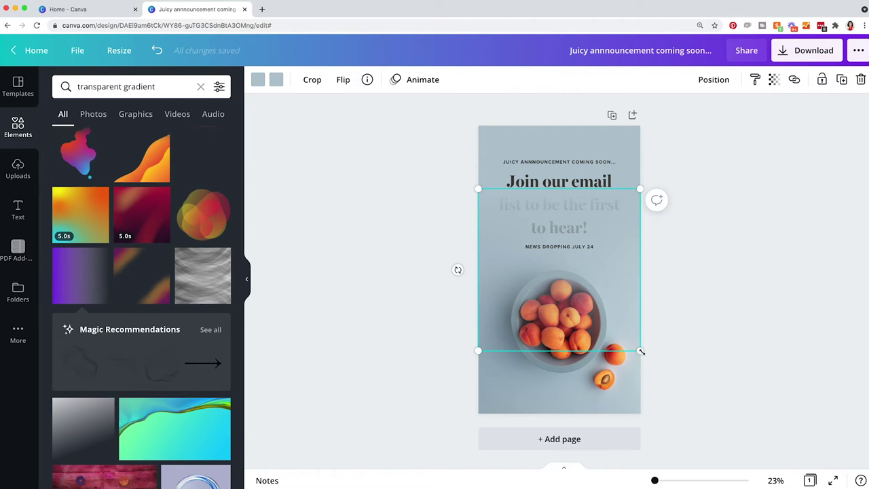
drag(642, 352, 586, 296)
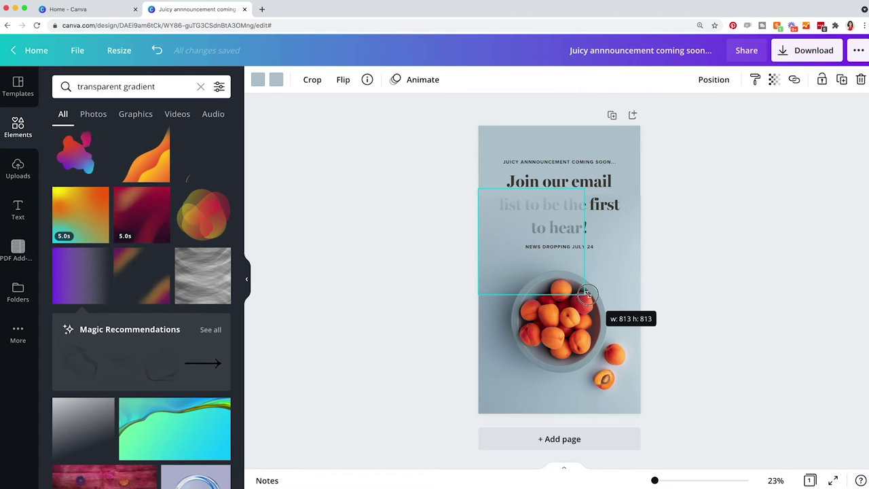
click(725, 296)
Move the gradient box right across the headline and centre both gradient boxes on the page
click(506, 266)
drag(503, 271, 605, 269)
click(728, 303)
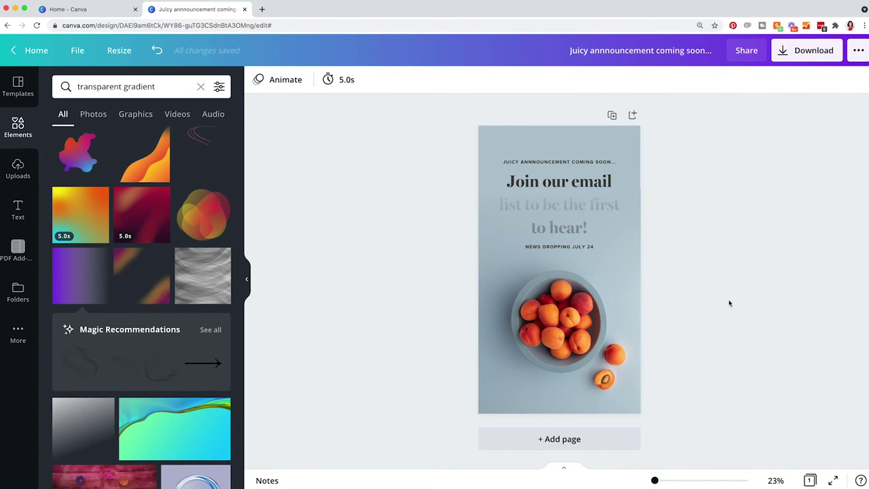
click(620, 268)
shift+click(505, 255)
drag(504, 256, 482, 258)
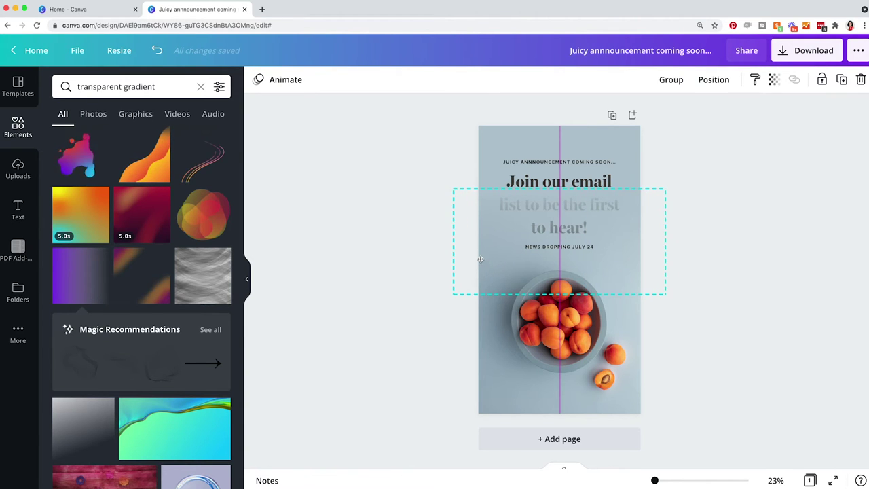
Move the gradient box left over the text and resize it against the page's left edge
click(695, 297)
click(635, 266)
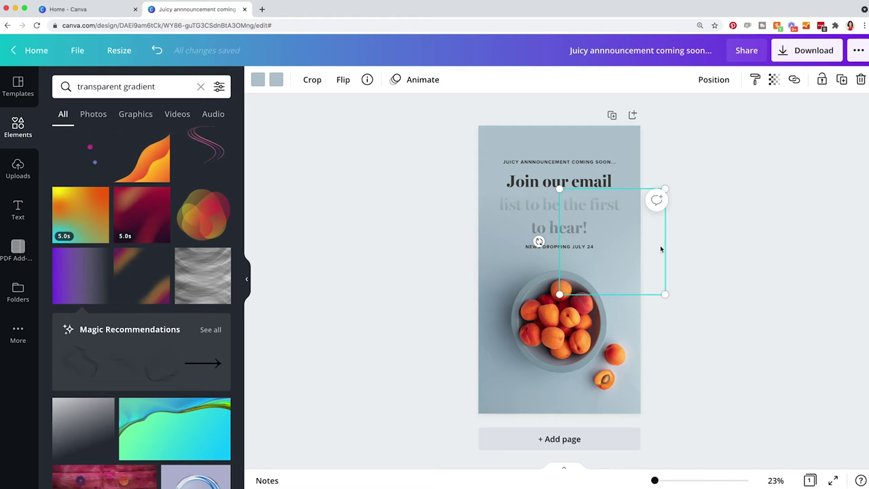
click(685, 257)
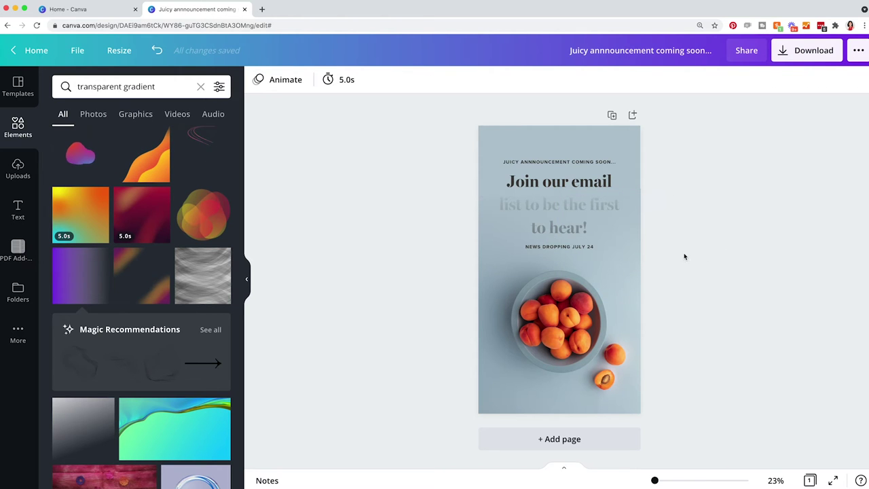
click(629, 244)
drag(627, 243, 511, 246)
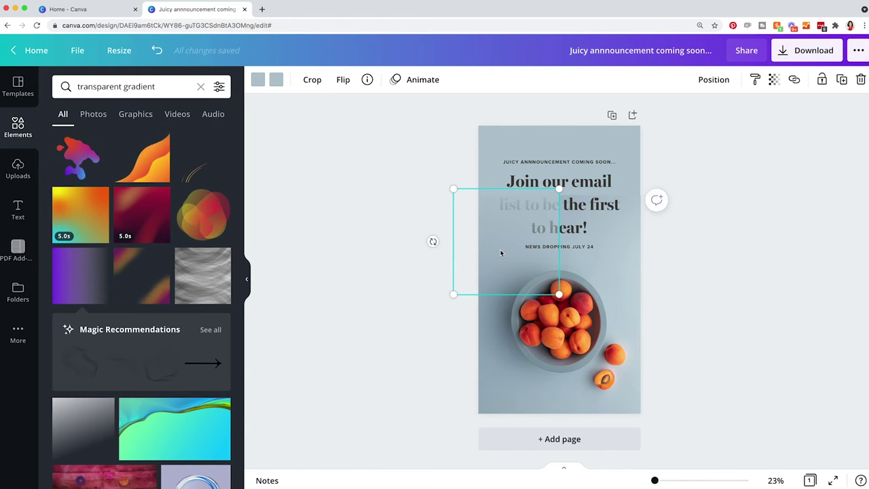
drag(559, 294, 665, 364)
drag(615, 273, 646, 270)
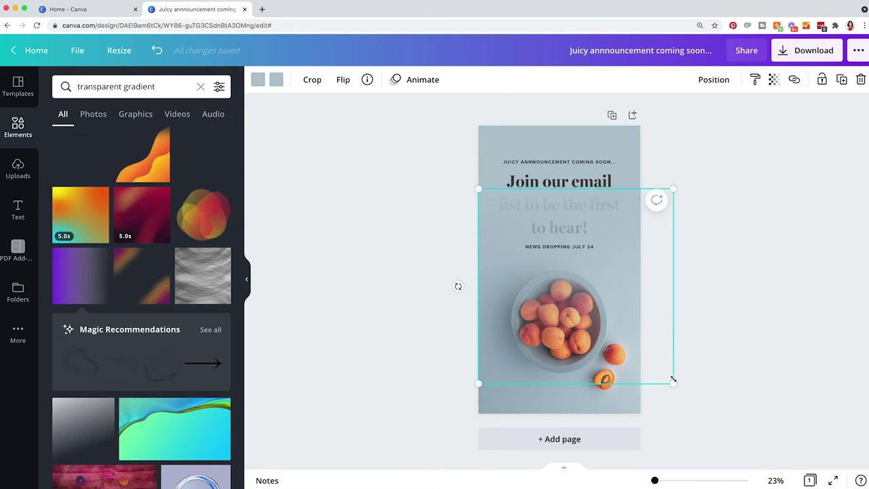
drag(673, 379, 700, 338)
click(700, 338)
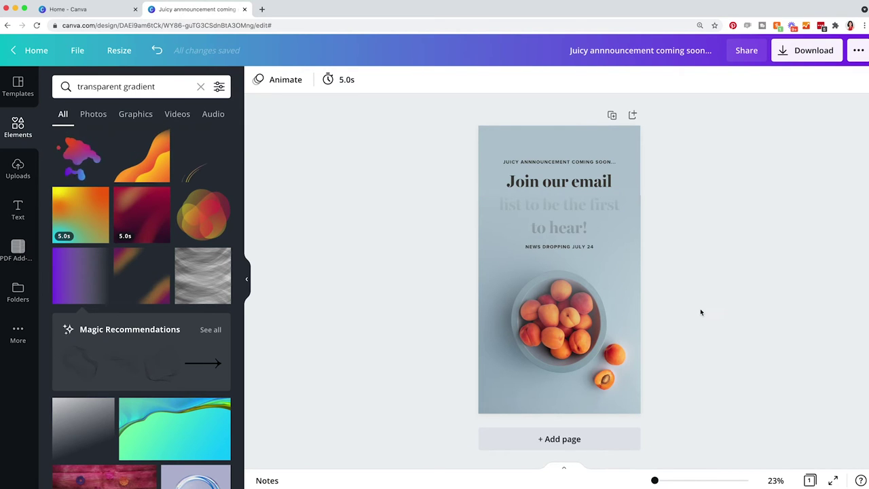
Shrink the gradient box and reposition it to the right over the headline
click(633, 251)
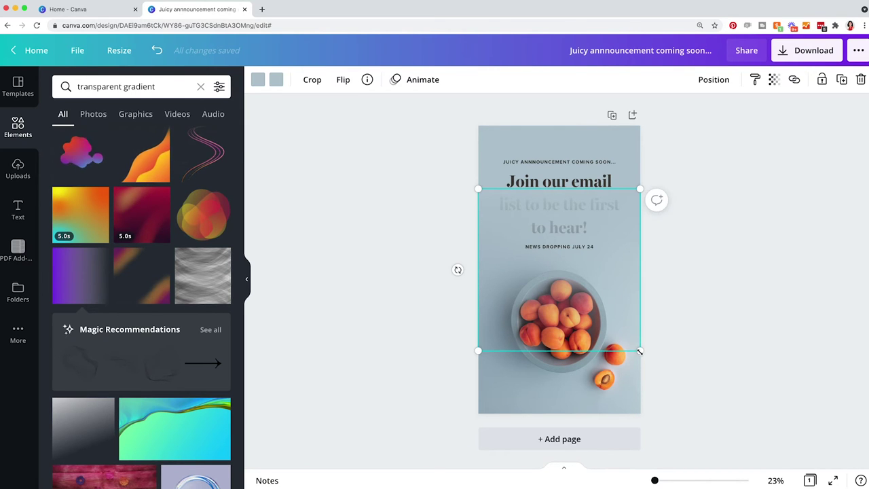
drag(640, 351, 585, 294)
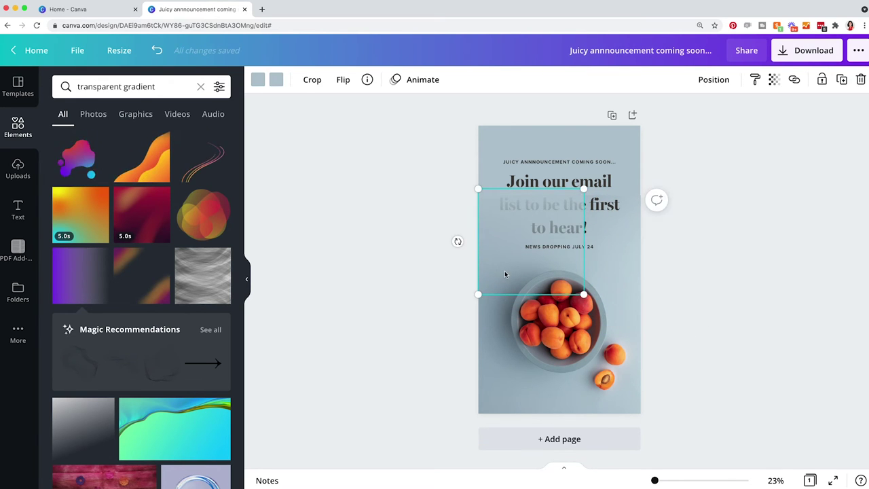
drag(505, 274, 609, 272)
click(736, 358)
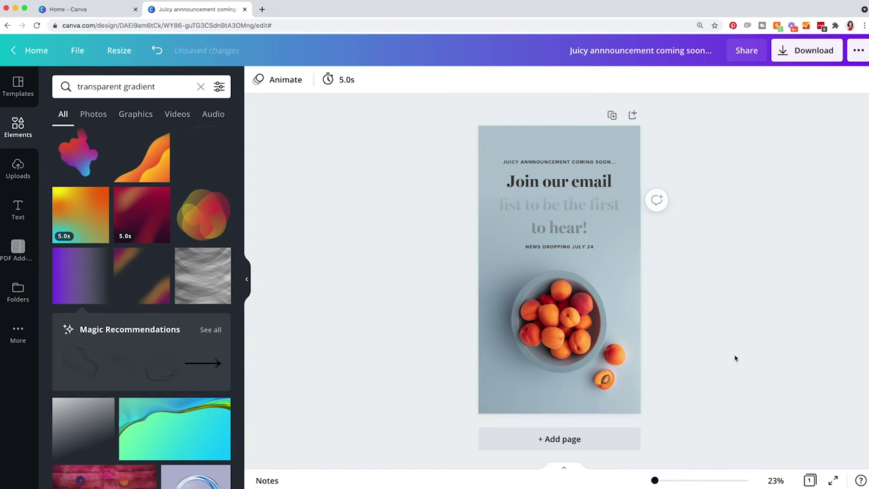
click(634, 265)
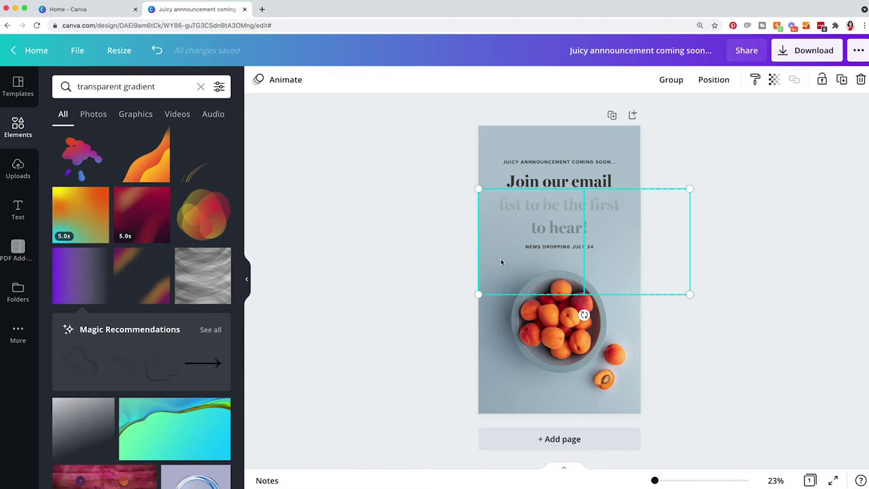
mouse_move(494, 269)
mouse_down()
mouse_move(515, 281)
mouse_move(495, 278)
mouse_up()
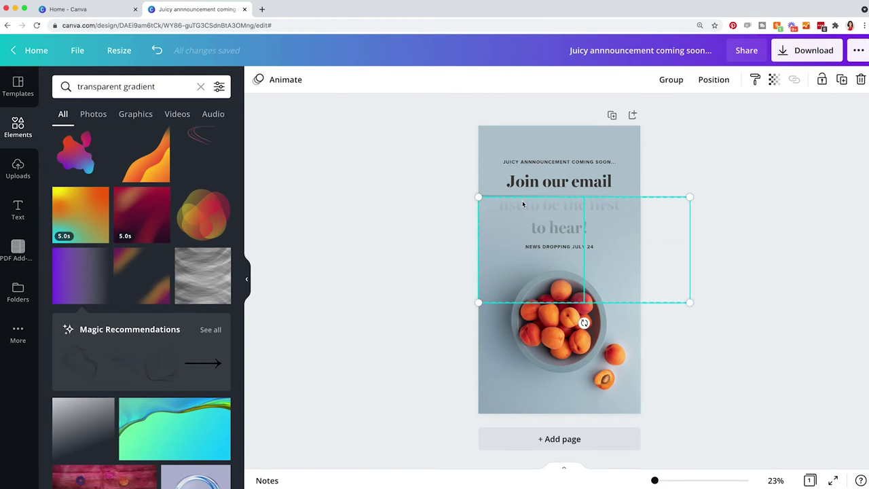
drag(482, 216, 482, 214)
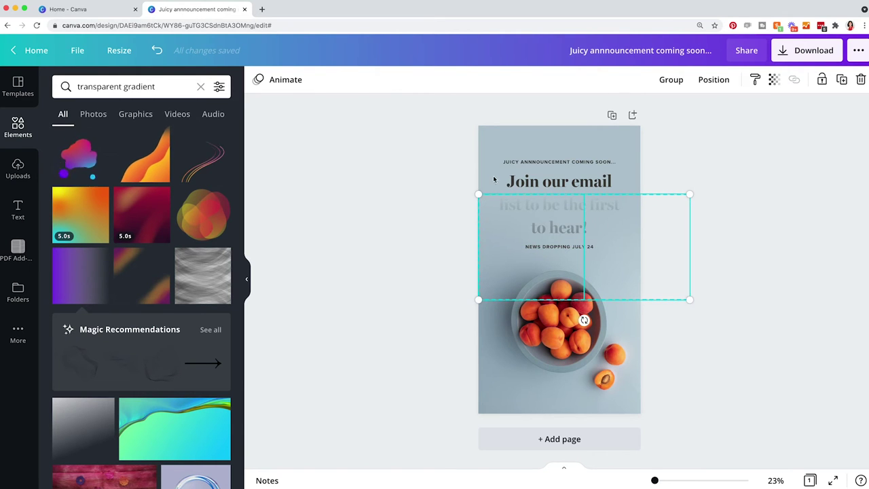
click(421, 239)
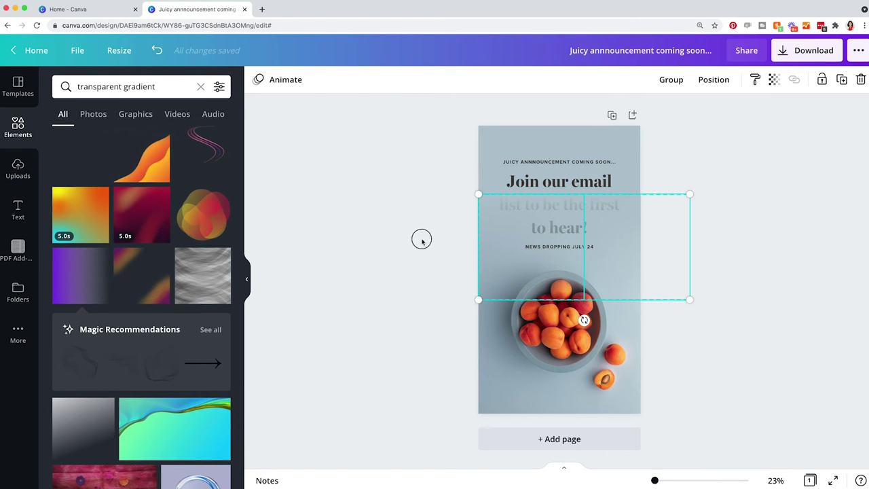
Select both gradient boxes and send them to the back behind the text
click(509, 250)
shift+click(650, 258)
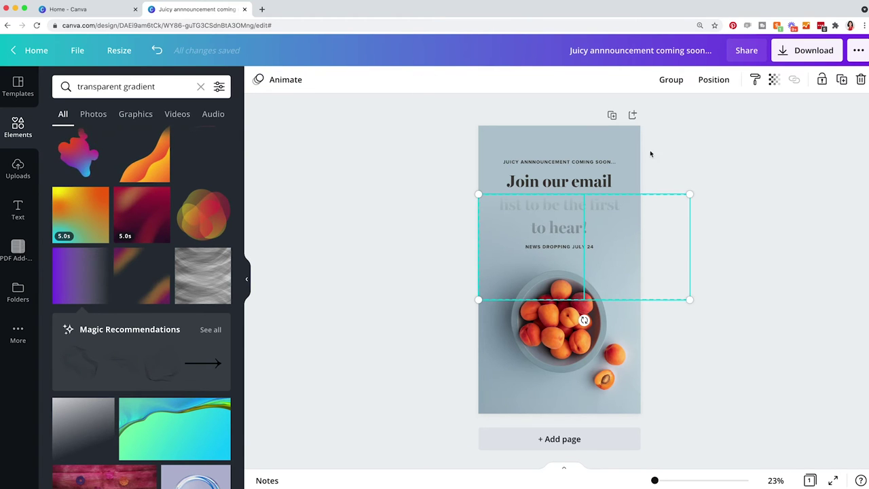
click(714, 79)
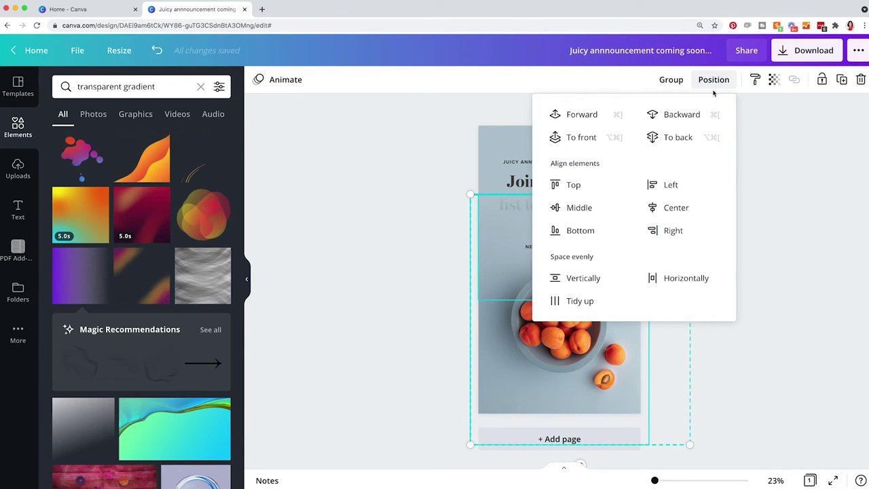
click(669, 138)
click(817, 314)
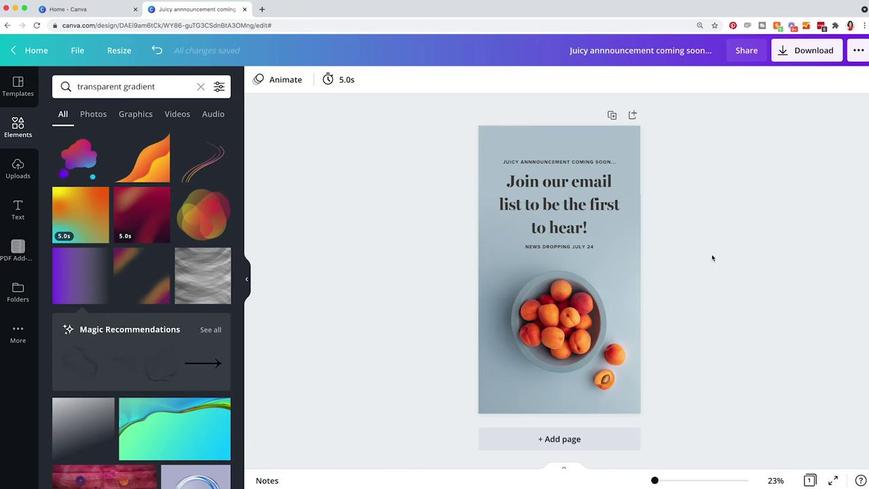
Snap the transparent gradient element to the page's left edge behind the headline
click(638, 241)
drag(638, 242, 503, 251)
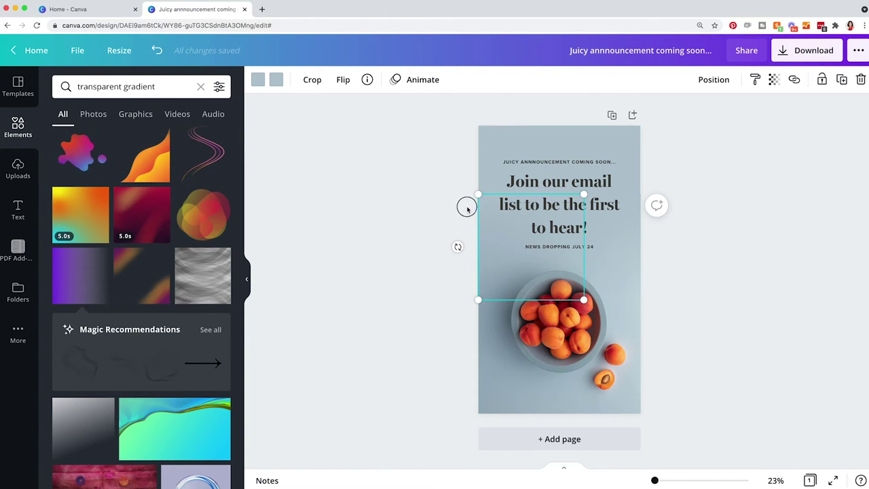
click(487, 196)
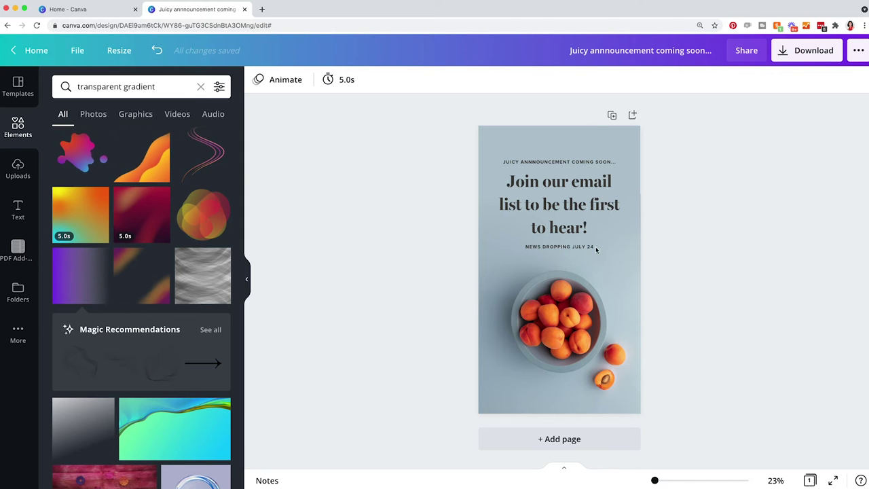
click(502, 248)
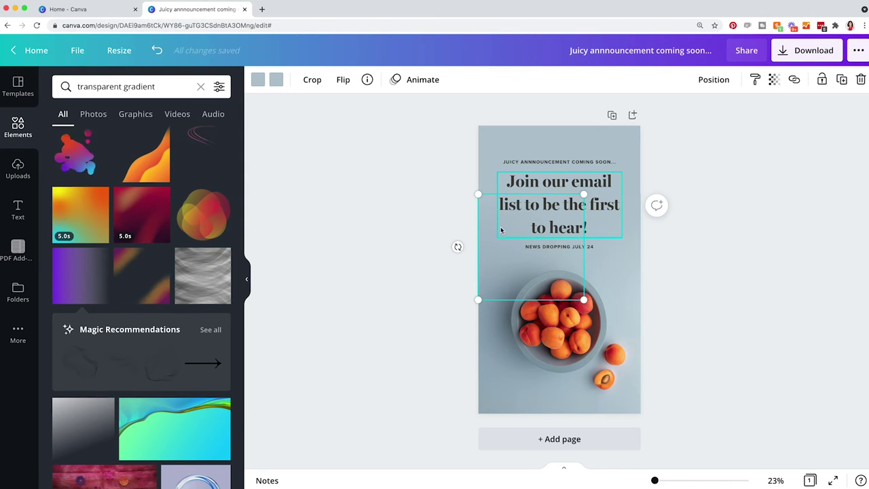
click(525, 141)
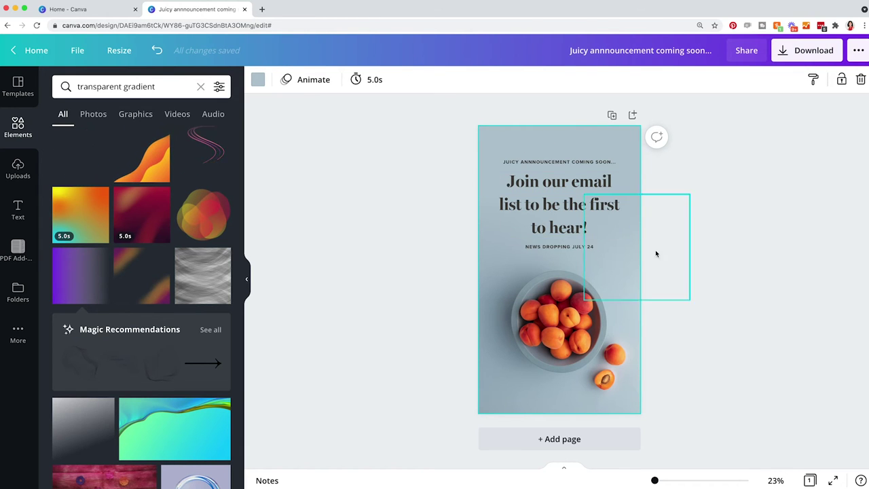
click(745, 250)
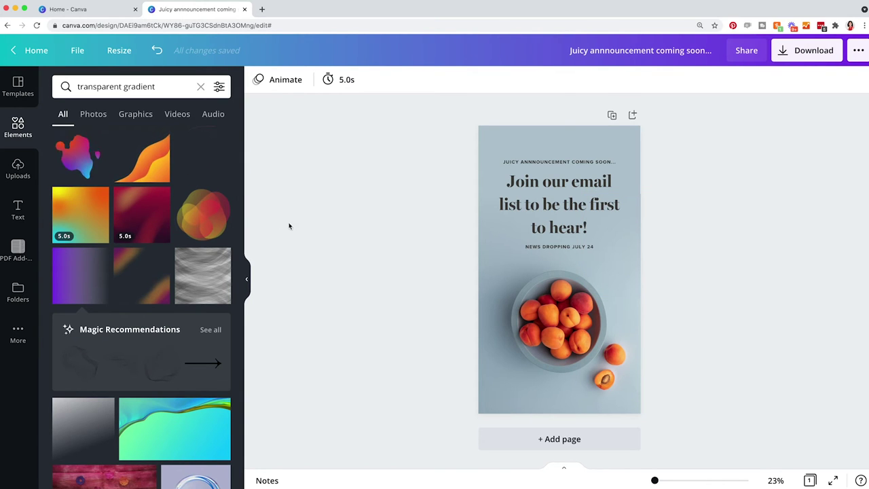
click(569, 335)
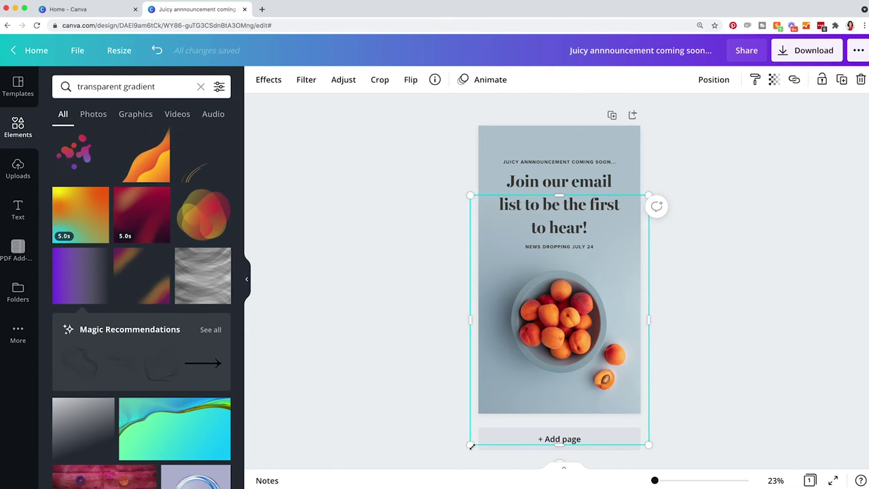
drag(470, 445, 401, 470)
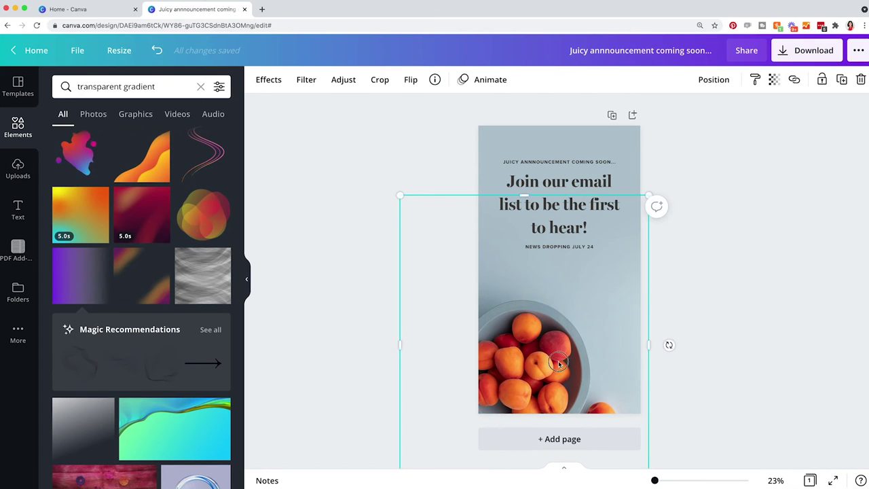
drag(557, 371, 584, 262)
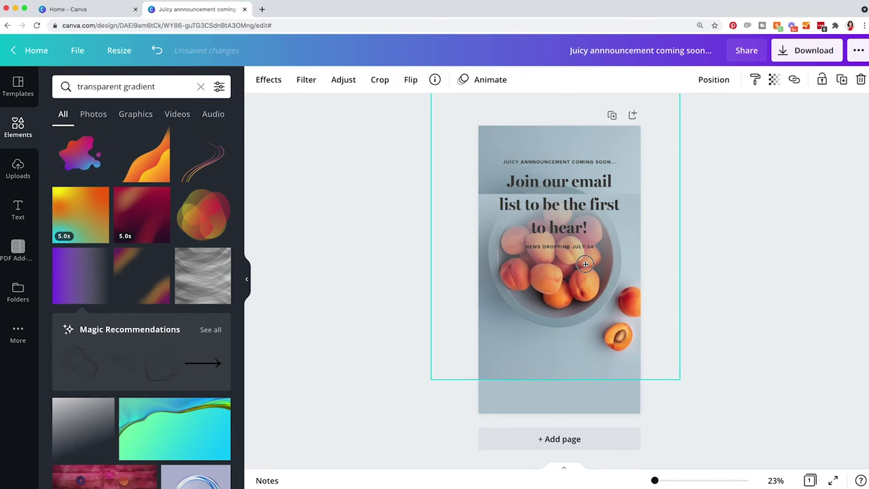
click(701, 289)
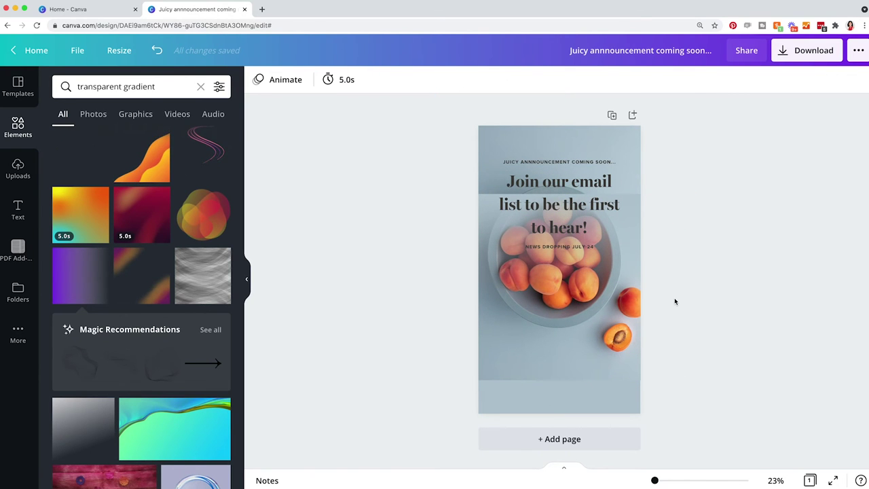
key(super+z)
key(super+shift+z)
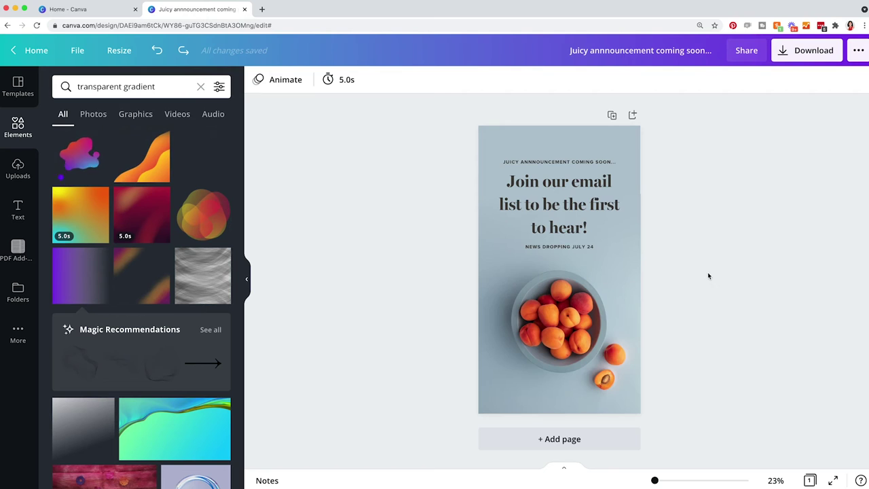
Resize the design to a custom 2400 × 1200 px canvas
click(119, 50)
click(139, 132)
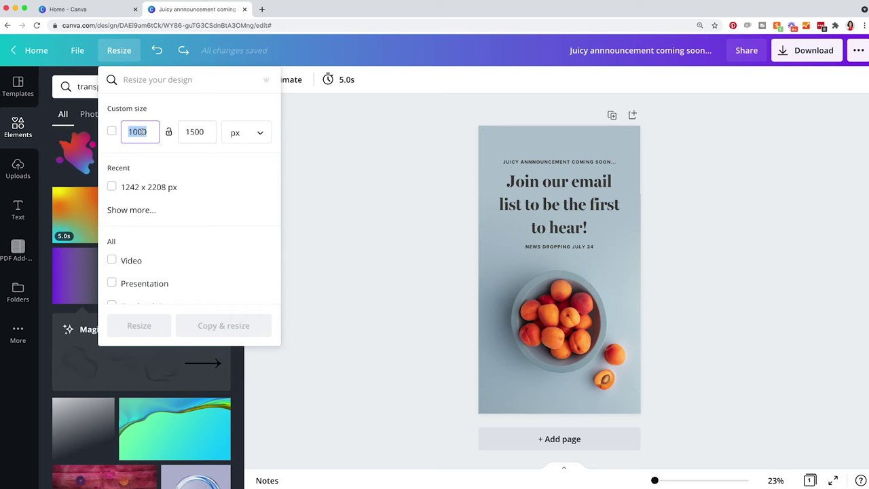
text(200)
key(BackSpace)
key(BackSpace)
text(300)
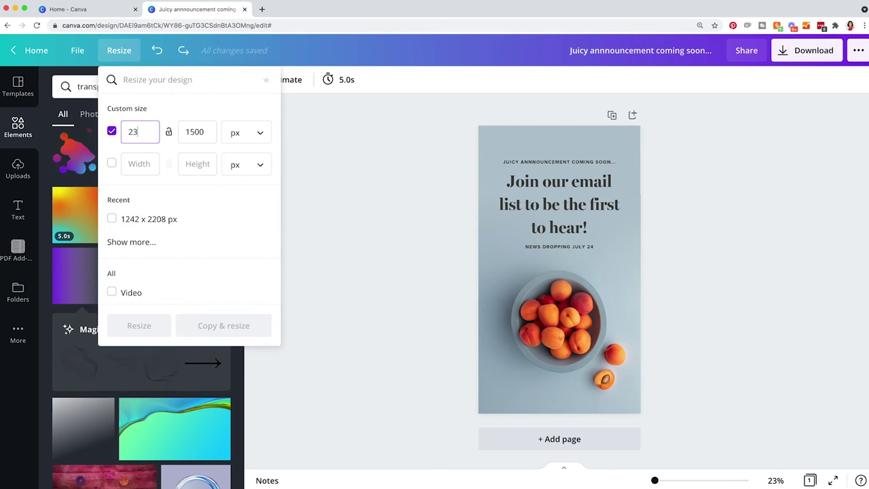
key(BackSpace)
key(BackSpace)
text(400)
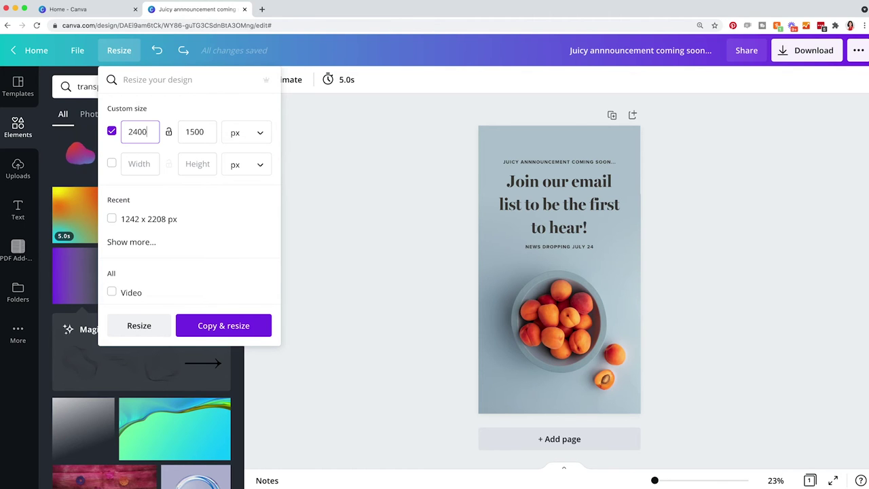
key(Tab)
key(Tab)
text(1200)
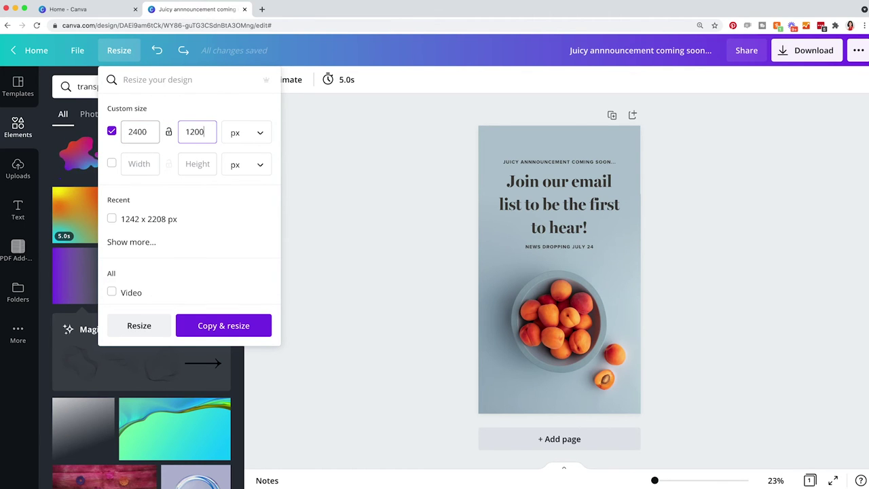
click(139, 325)
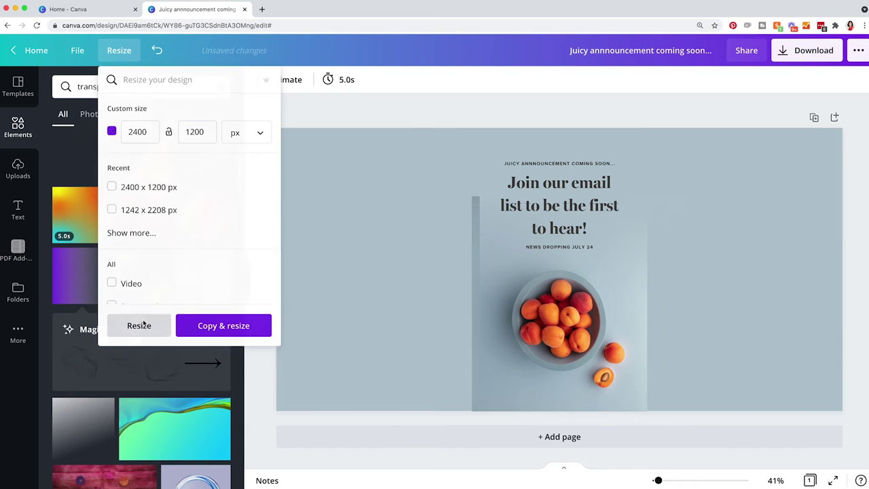
Move the apricot photo left and enlarge it, then enlarge the headline text and shift it right
drag(554, 377, 309, 268)
drag(394, 332, 454, 278)
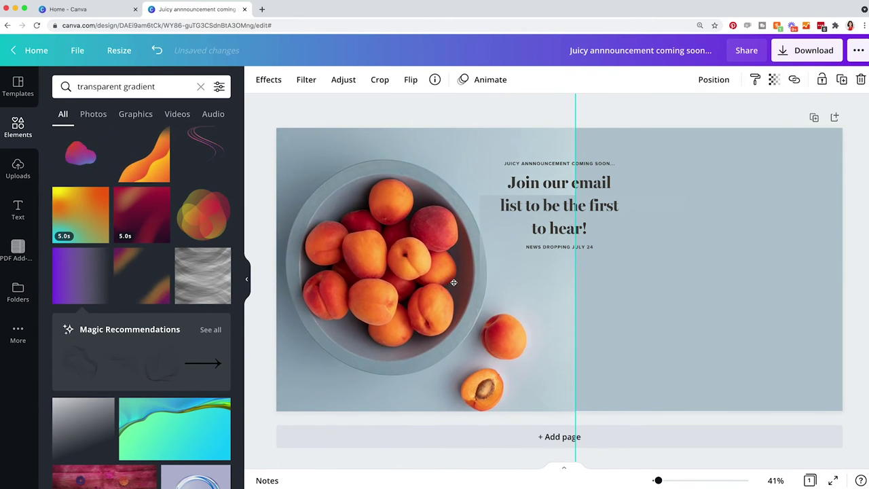
click(653, 299)
drag(645, 276, 627, 351)
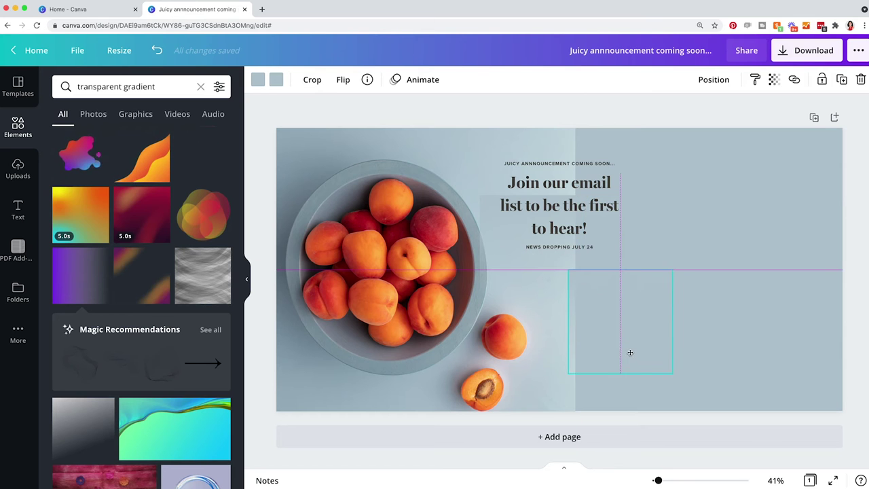
key(Escape)
click(576, 250)
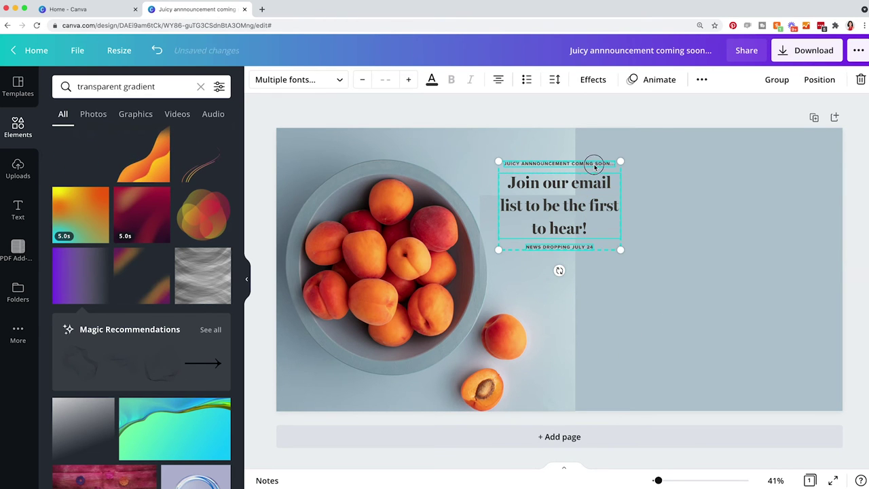
drag(621, 249, 722, 349)
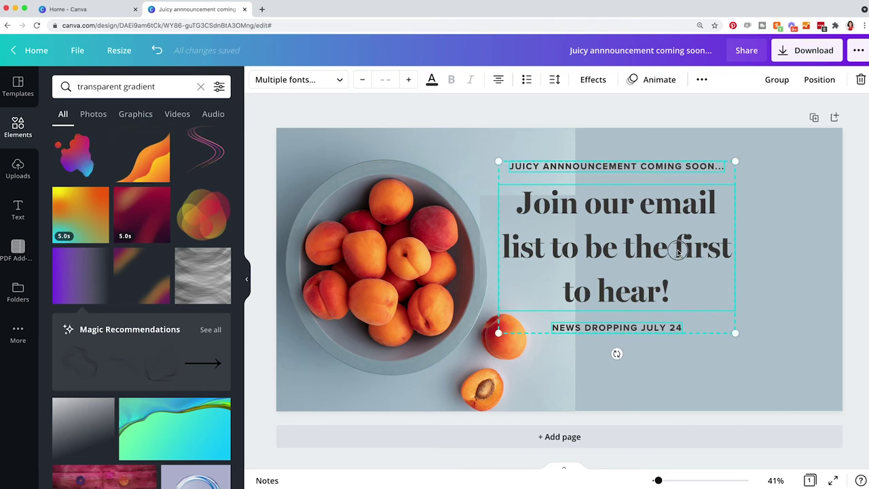
drag(677, 252, 749, 274)
Rotate the square gradient box and move the grey square down to the page's bottom edge
click(543, 227)
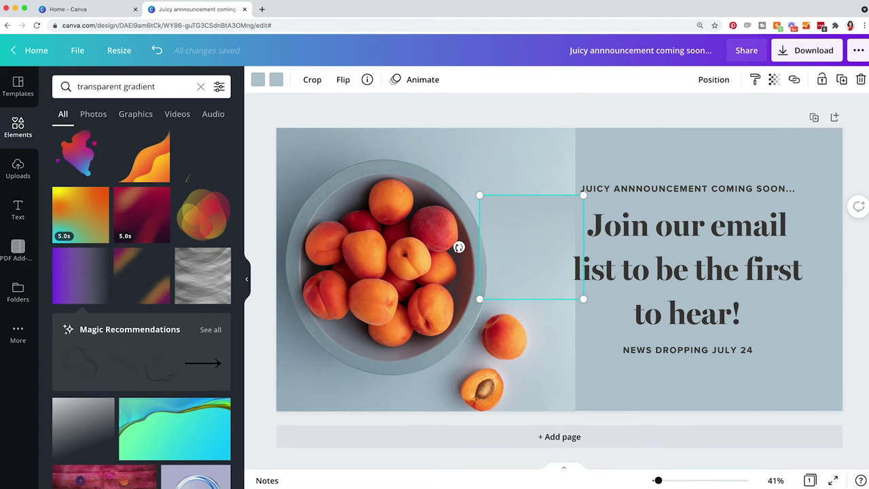
drag(459, 247, 530, 175)
click(562, 175)
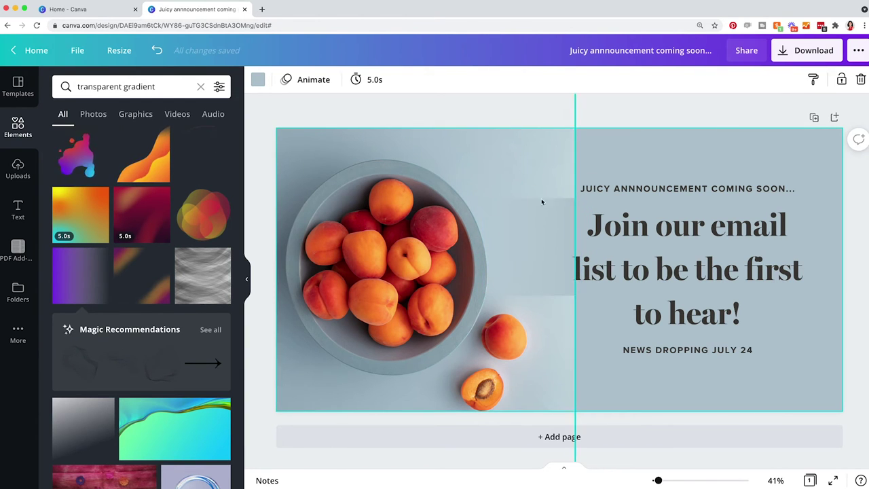
drag(552, 219, 597, 385)
click(571, 158)
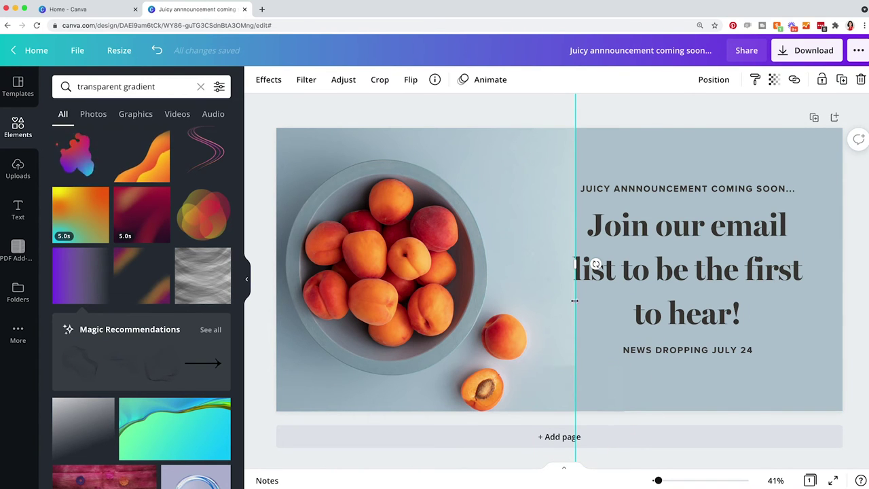
click(579, 155)
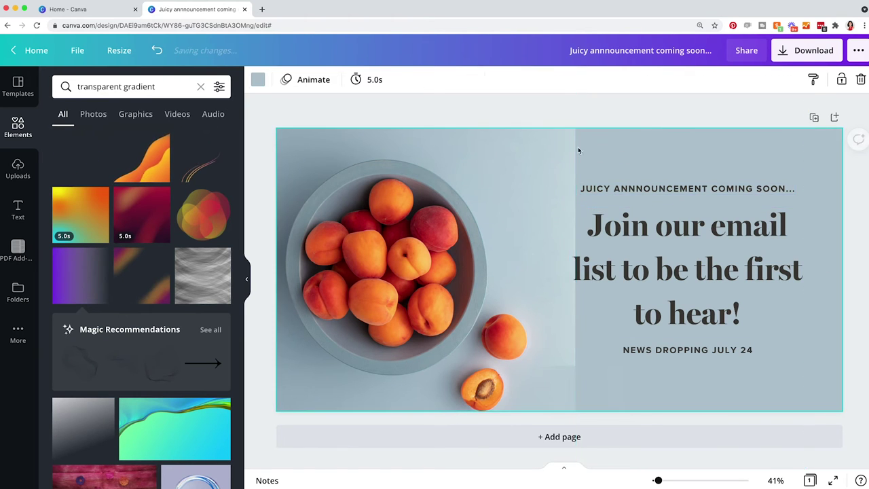
Lighten the page background colour to #C7D5DD with the custom colour picker
click(258, 79)
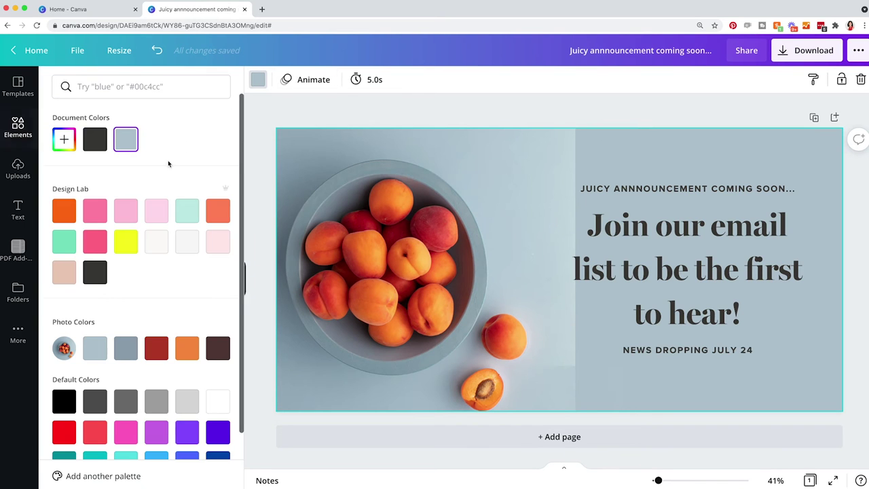
click(63, 139)
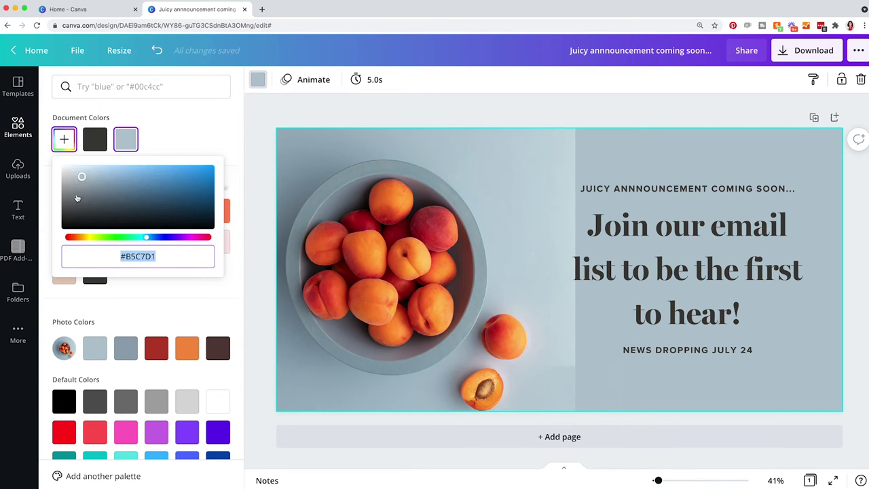
drag(81, 177, 77, 173)
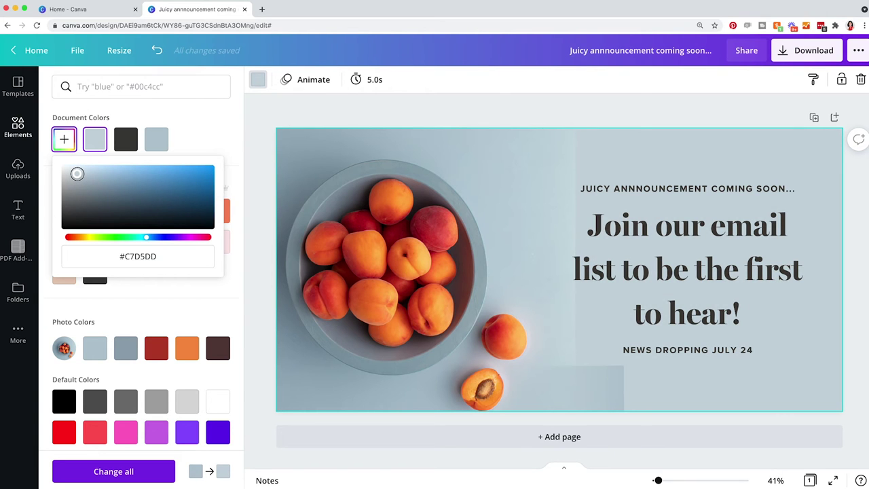
drag(77, 174, 77, 174)
key(Escape)
Move the light patch up beside the heading and give it the lighter document colour
click(607, 394)
drag(608, 394, 587, 178)
click(258, 80)
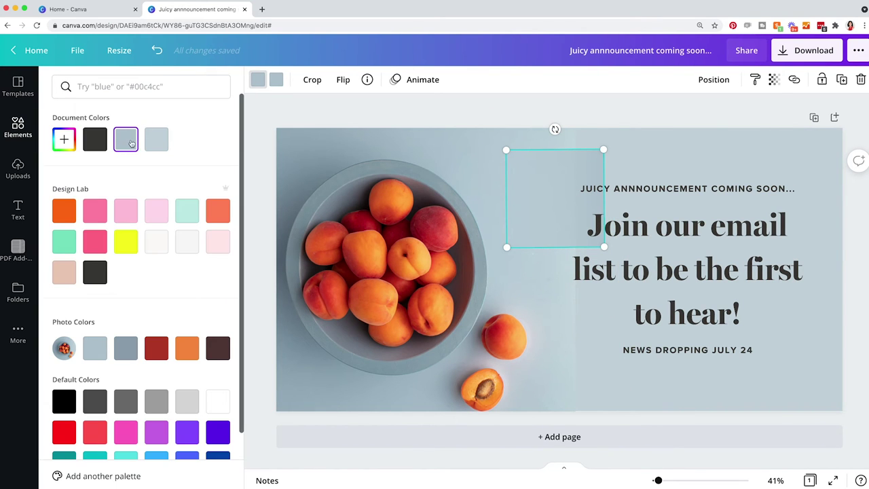
click(155, 139)
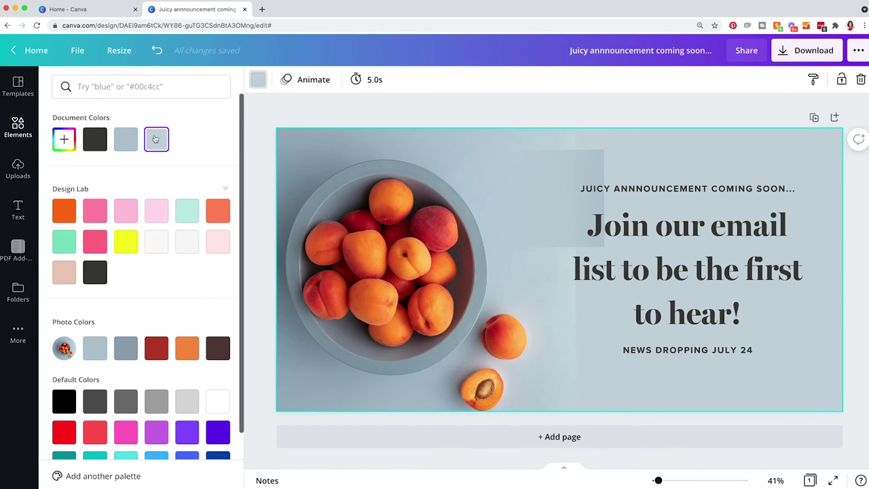
click(64, 139)
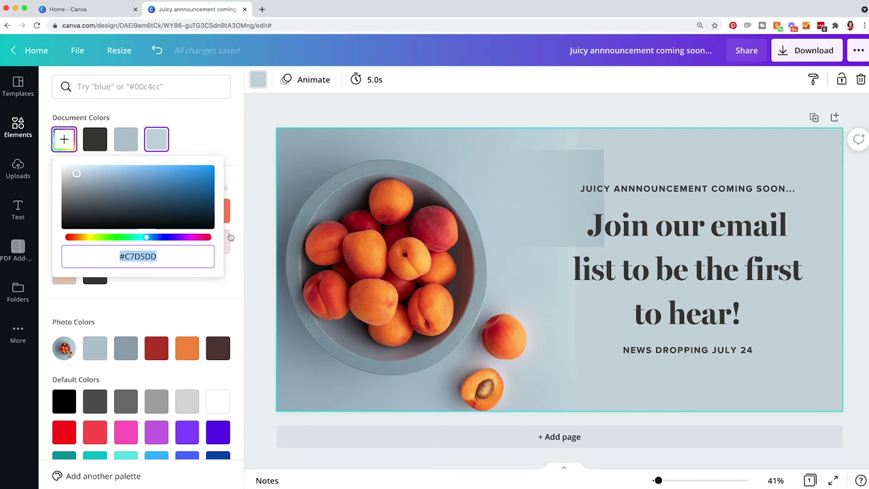
Recolour the gradient patch blue-gray and position it at the top seam of the page
click(578, 180)
click(258, 80)
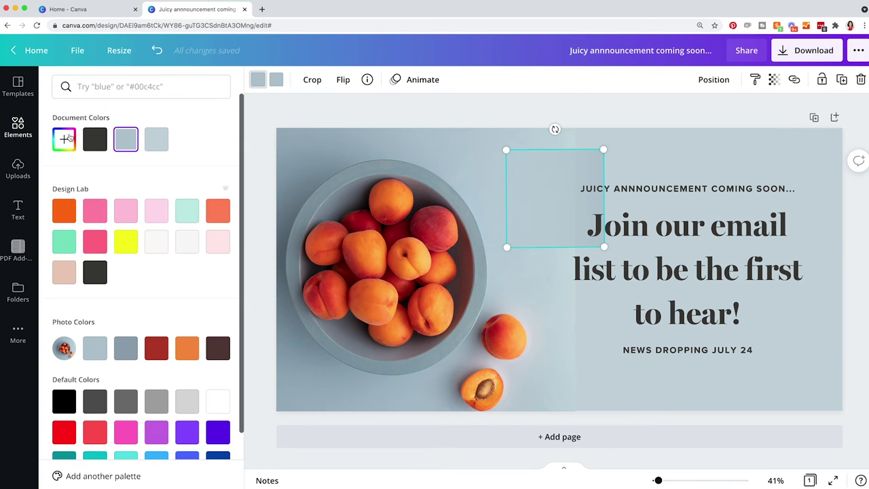
click(75, 140)
click(276, 79)
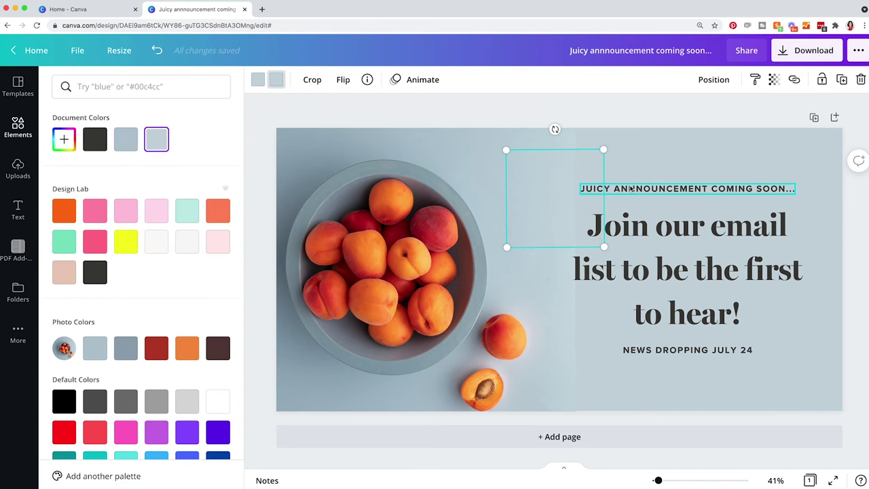
drag(558, 166, 533, 144)
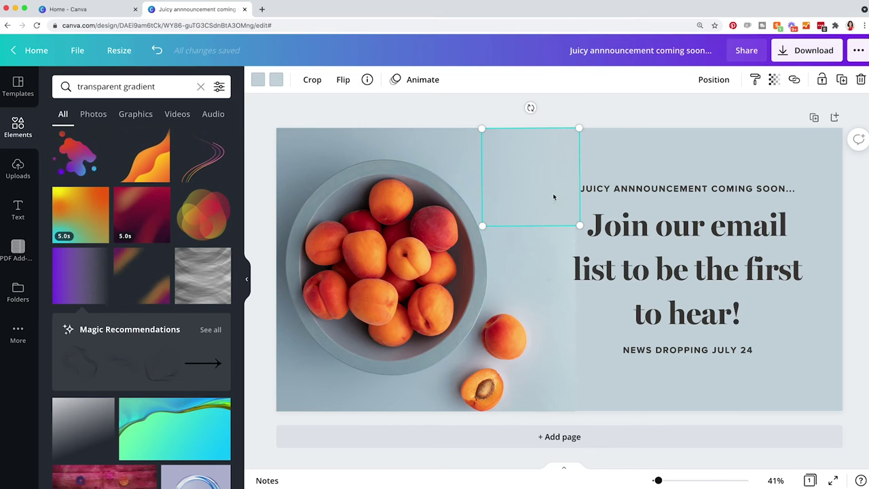
Duplicate the gradient patch down over the lower seam and nudge it into place
drag(553, 198, 555, 367)
click(600, 379)
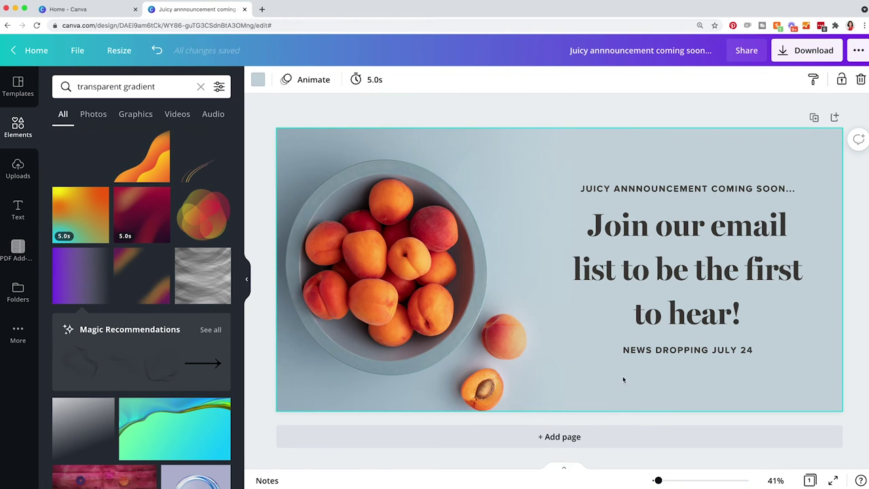
drag(552, 373, 551, 370)
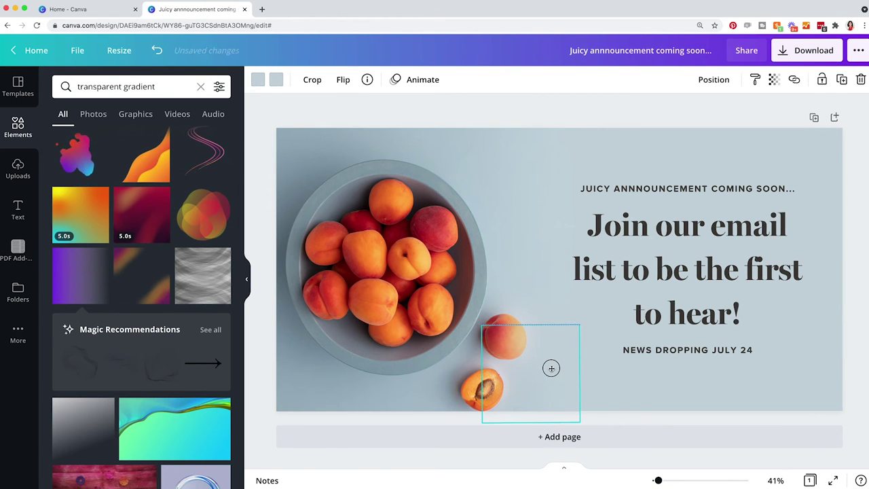
Deselect the lower patch and page repeatedly to preview how the photo blends
click(612, 375)
click(565, 369)
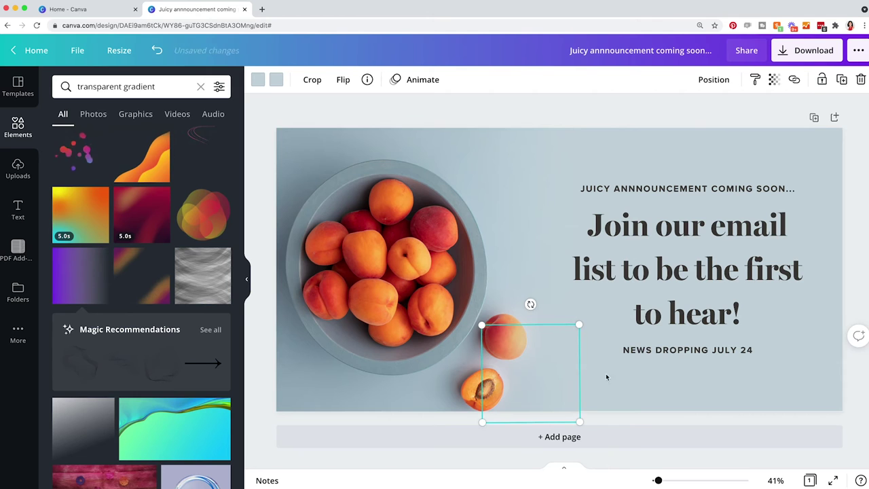
click(613, 379)
click(556, 365)
click(595, 371)
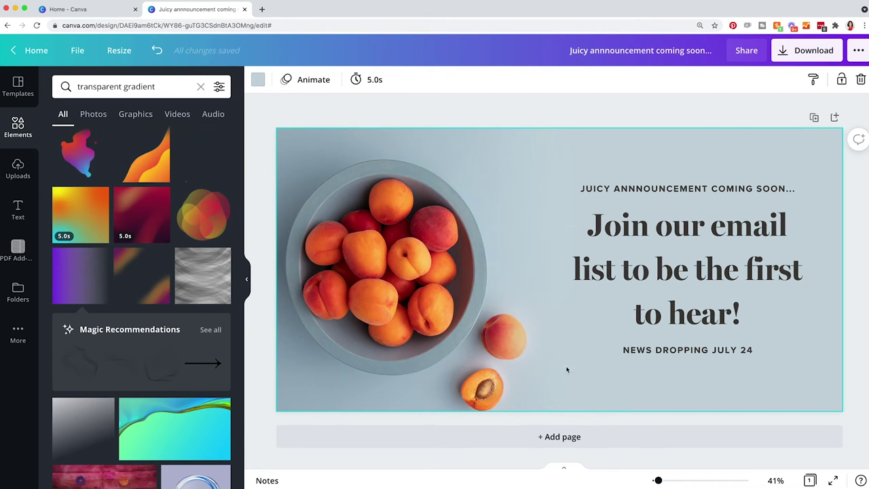
click(566, 366)
click(598, 373)
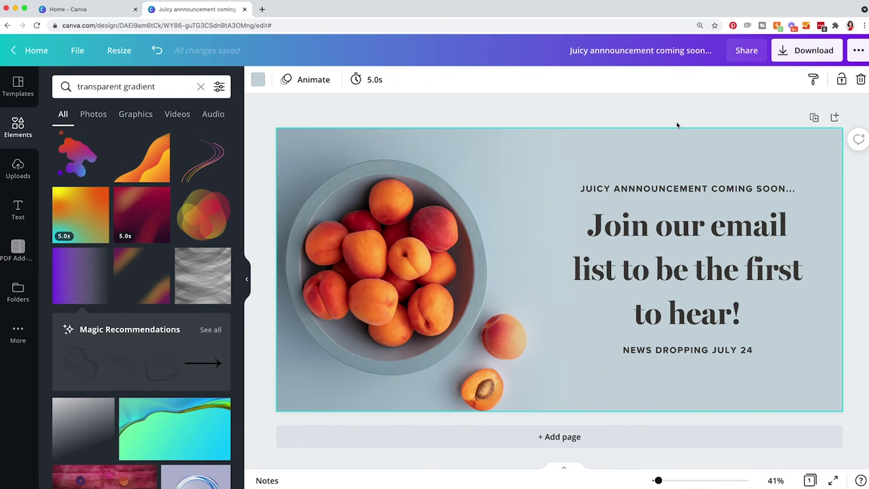
click(847, 190)
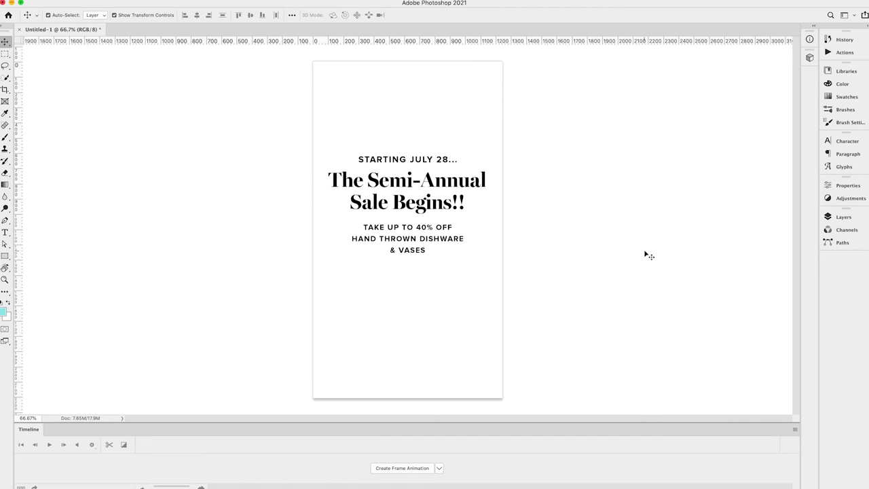
Make the apricot photo layer visible, move it bottom-left and scale it to 324% width
click(844, 219)
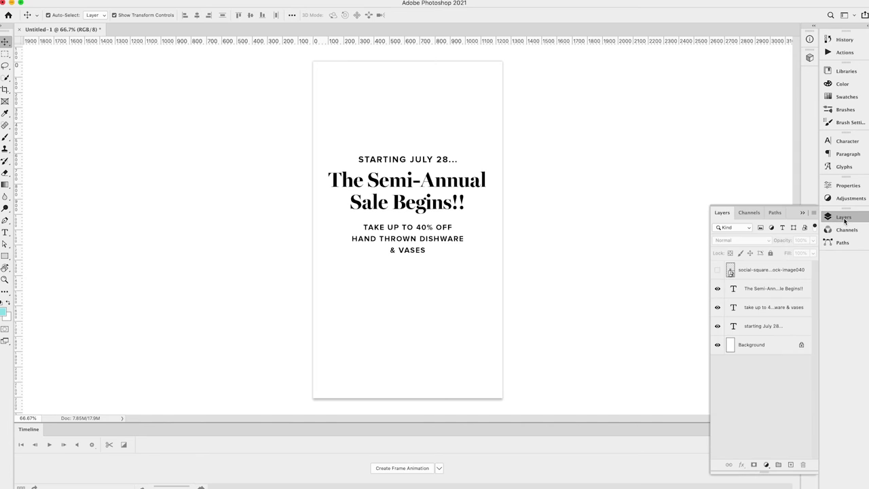
click(718, 270)
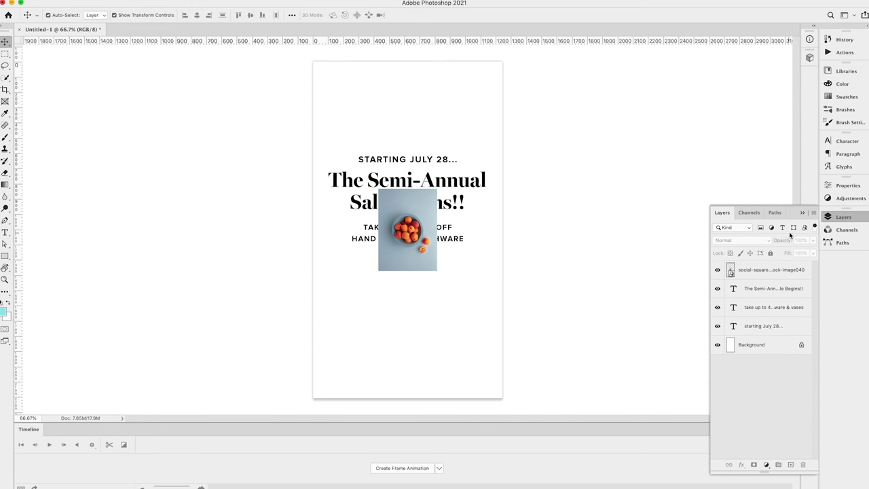
click(802, 215)
click(410, 255)
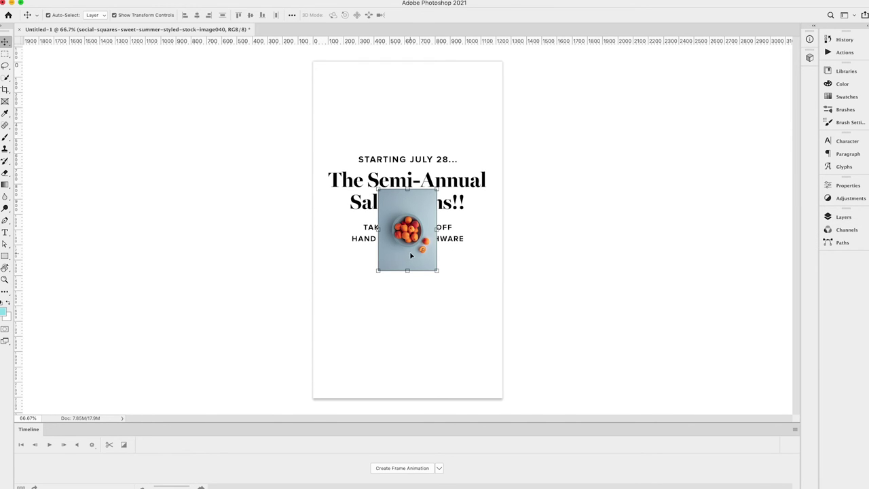
drag(410, 255, 345, 382)
drag(372, 317, 571, 181)
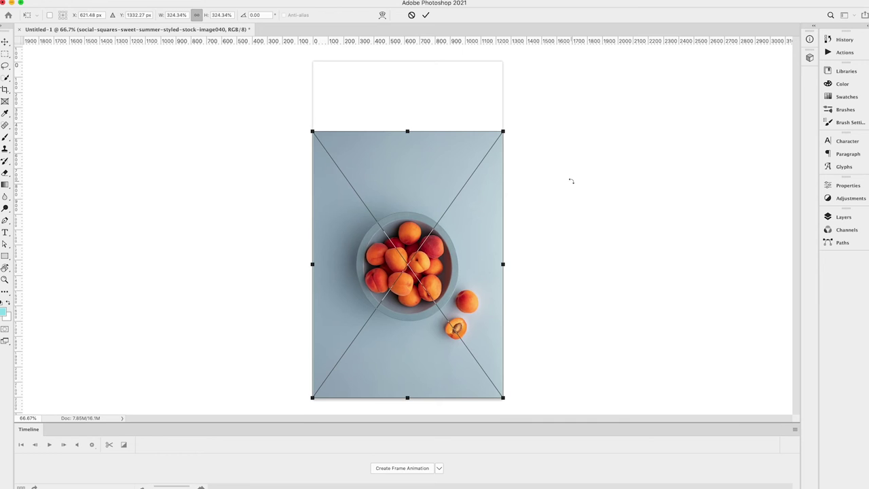
key(Return)
click(844, 216)
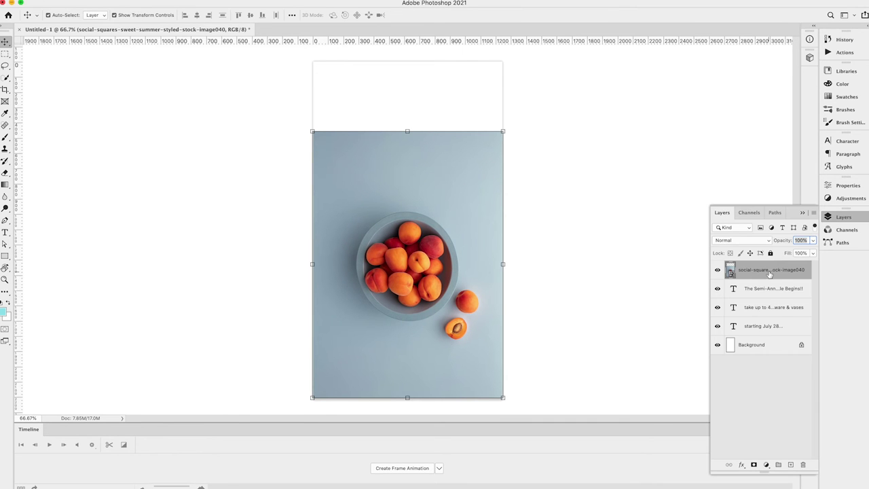
Reorder the apricot photo layer beneath the three sale text layers, undoing a stray move
drag(771, 269, 773, 336)
drag(632, 340, 450, 126)
click(442, 146)
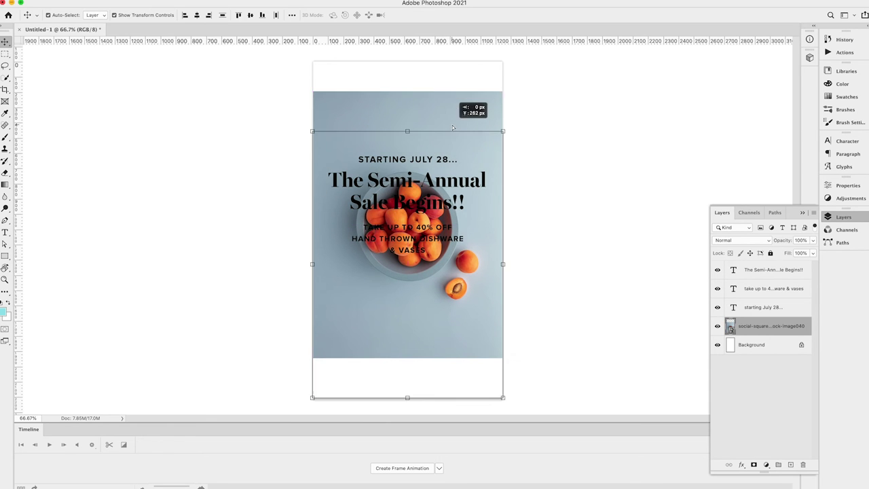
key(ctrl+z)
key(ctrl+shift+bracketright)
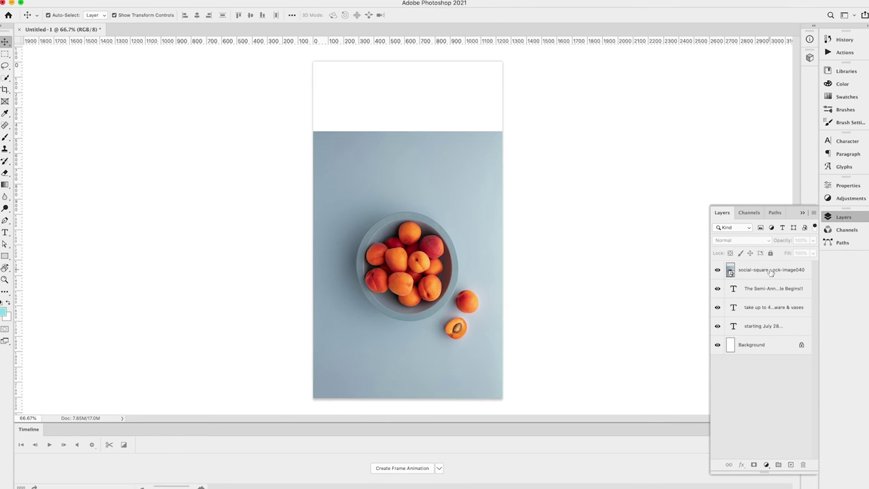
drag(771, 270, 772, 333)
Lift the three sale text layers into the top white strip and nudge the photo lower
click(786, 310)
shift+click(781, 269)
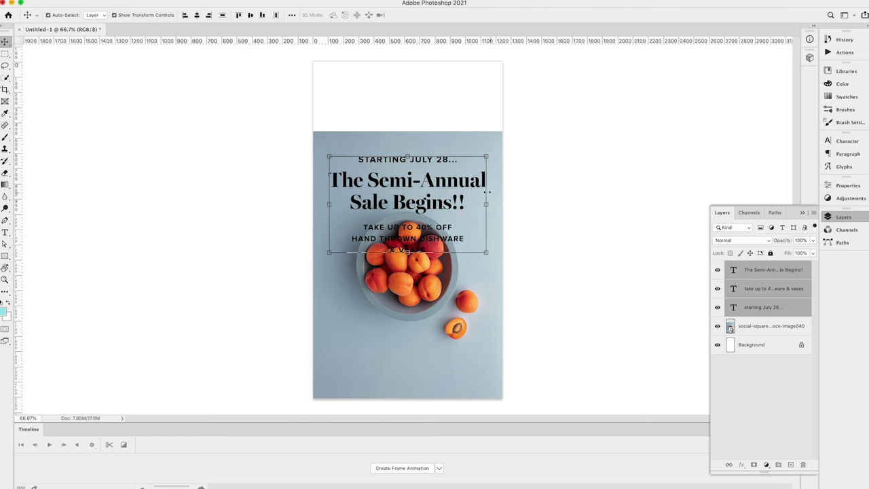
drag(437, 185, 447, 132)
drag(464, 292, 464, 316)
click(570, 326)
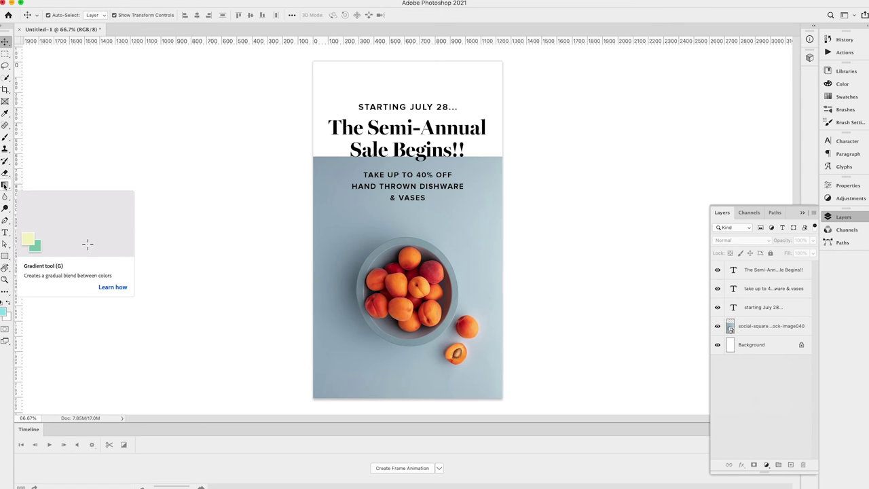
click(5, 186)
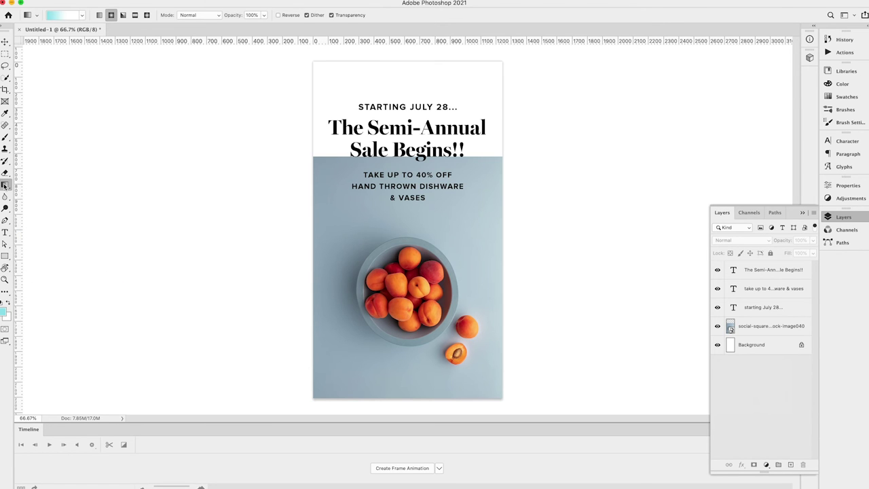
Add an empty Layer 1 and set the gradient's start colour to the photo's grey-blue b4c6d0
click(791, 465)
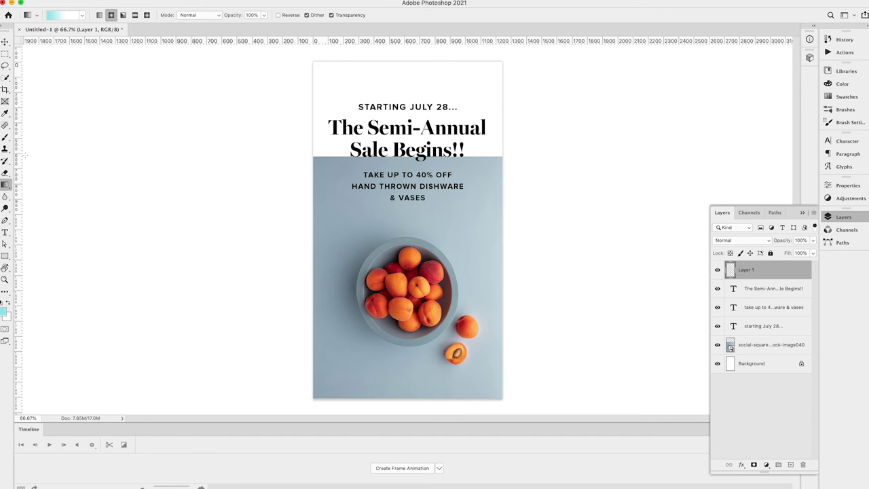
click(63, 15)
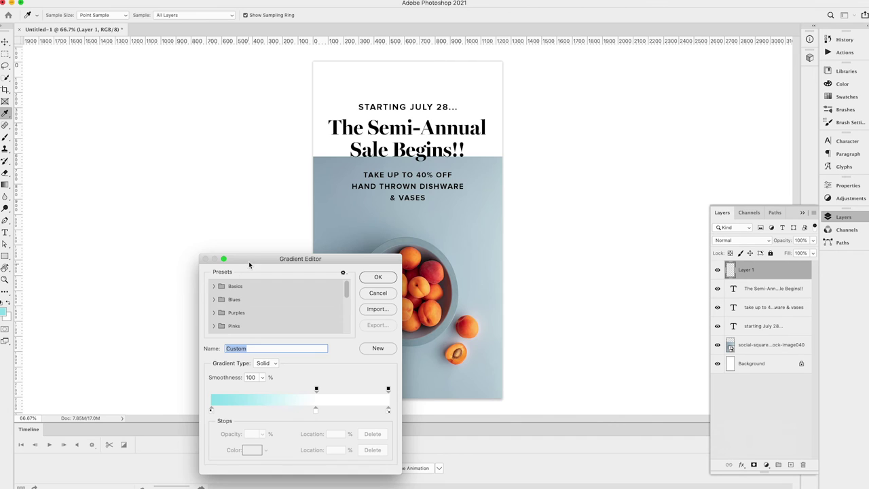
drag(249, 261, 92, 129)
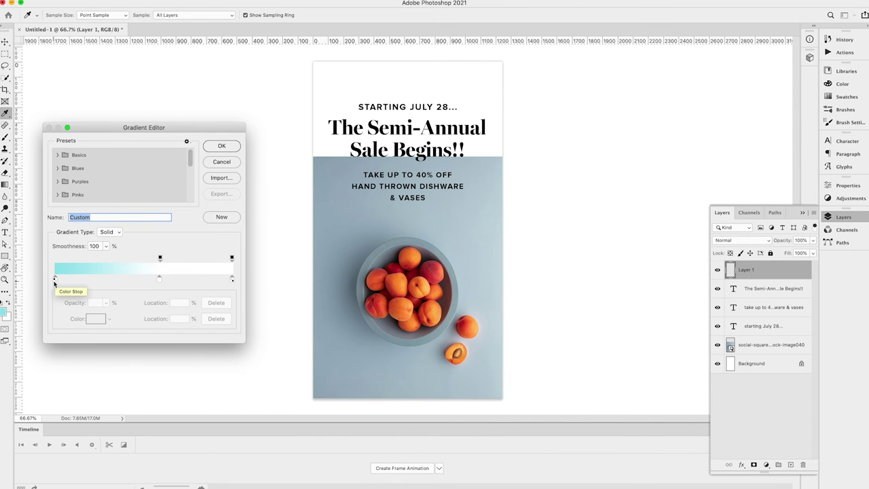
double_click(56, 281)
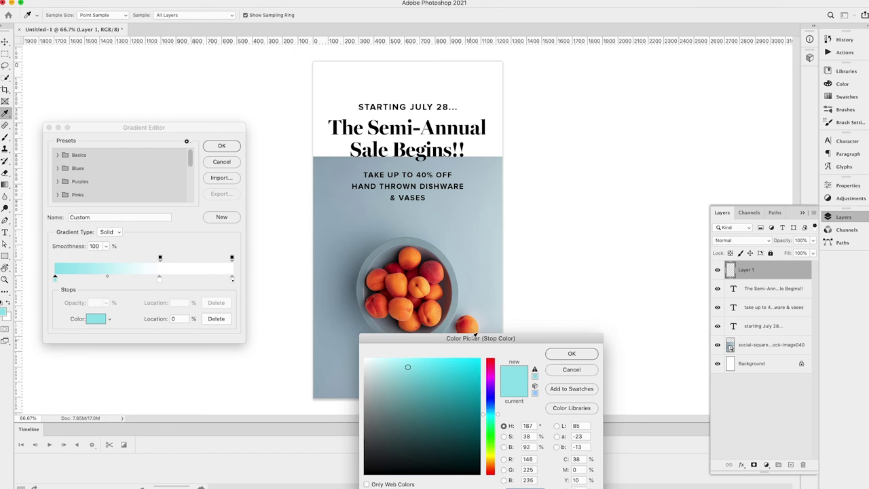
drag(474, 337, 506, 299)
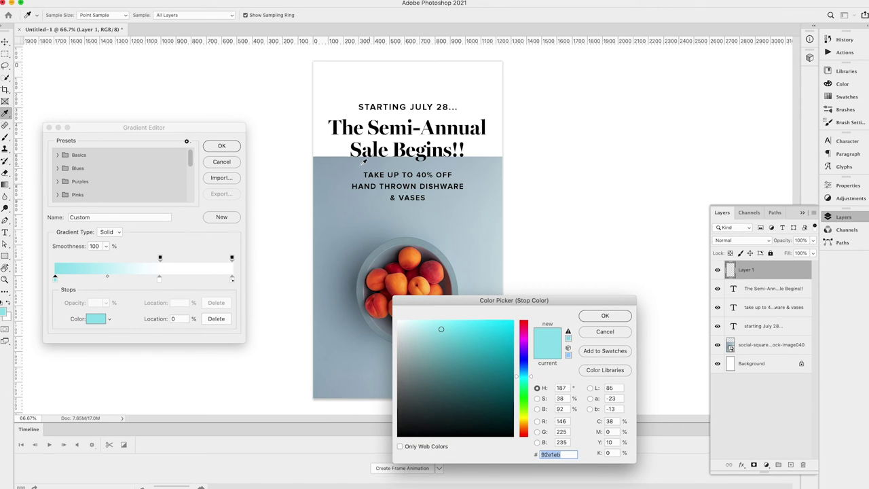
click(479, 164)
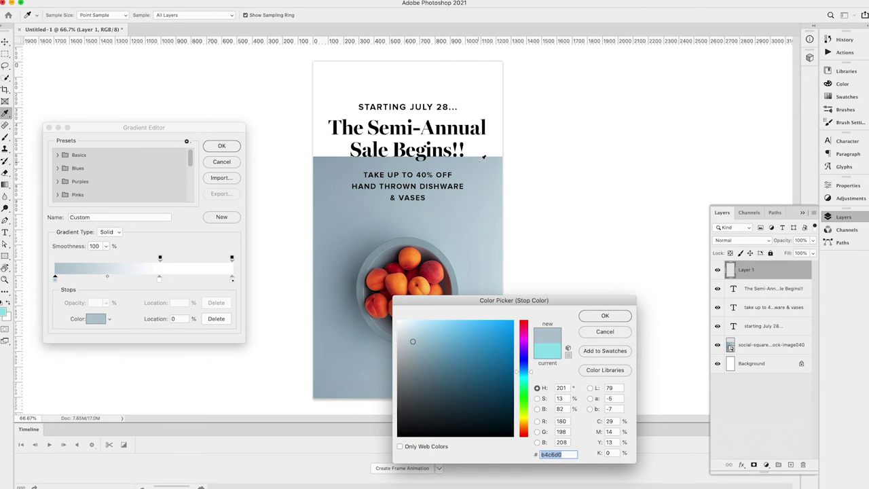
click(604, 316)
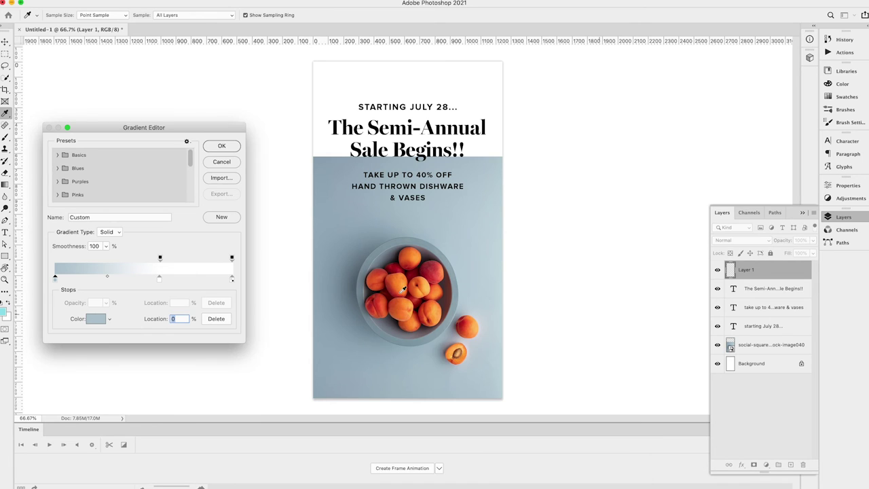
double_click(55, 278)
key(super+c)
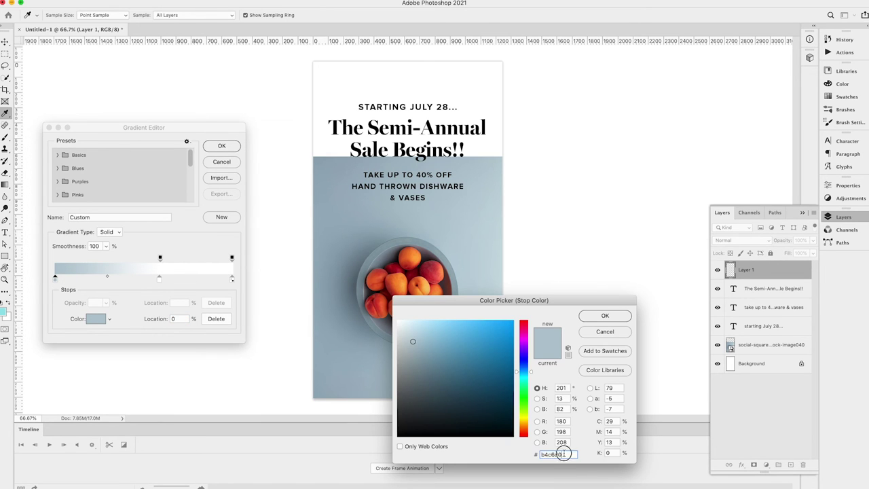
click(604, 316)
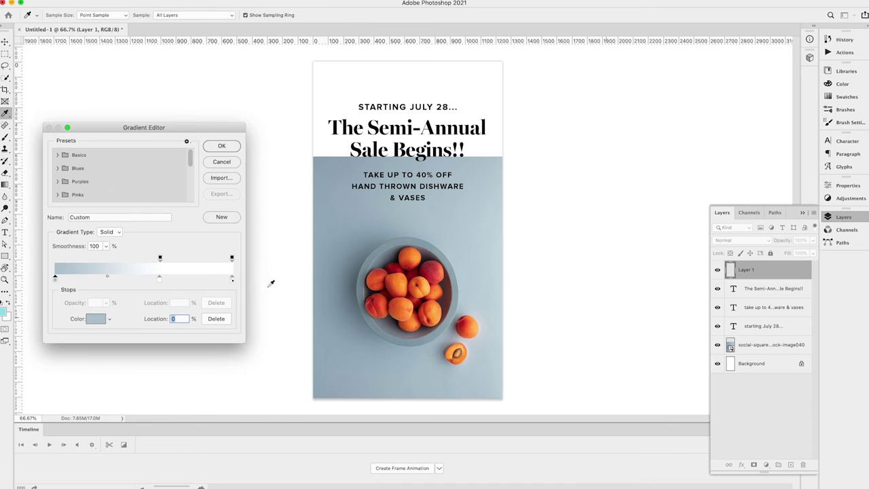
Set the end colour to b4c6d0, delete the white middle stop, and make one opacity stop 0%
double_click(232, 279)
key(super+v)
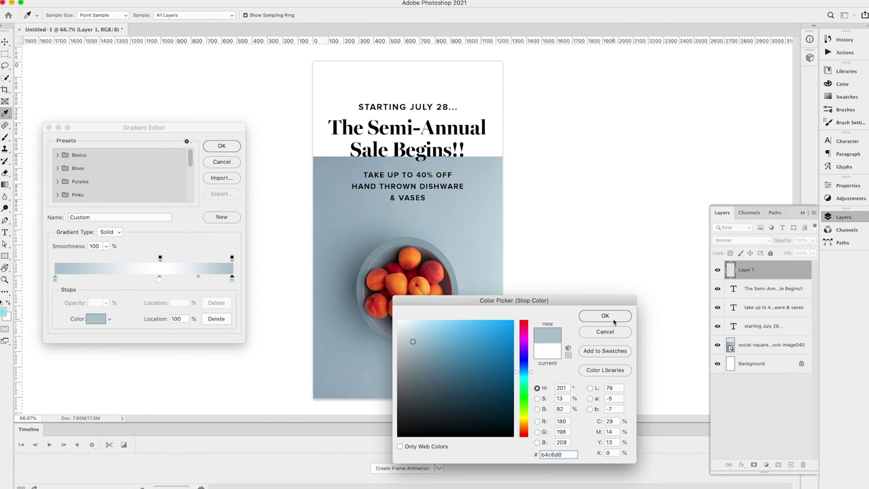
click(614, 320)
drag(160, 279, 157, 349)
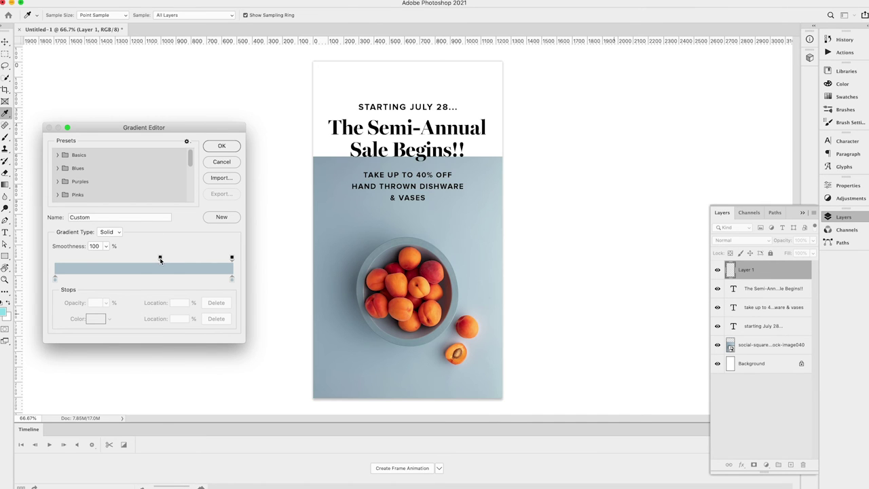
drag(160, 260, 34, 263)
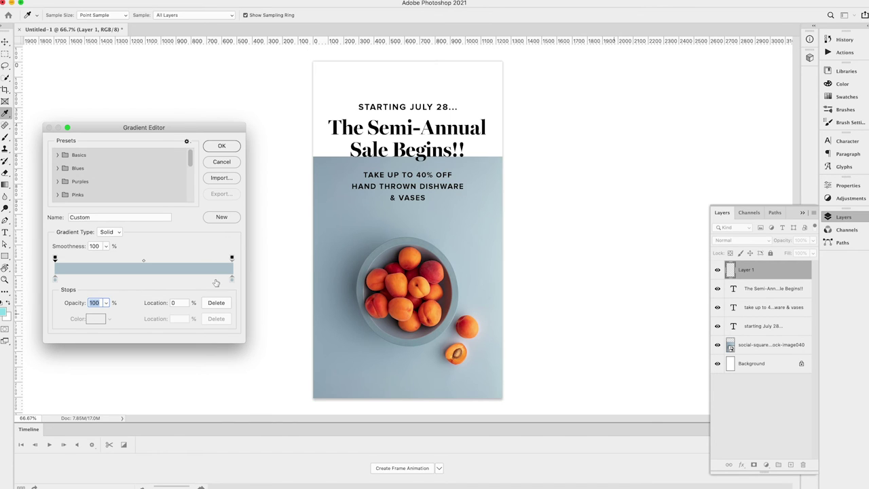
click(55, 258)
click(53, 259)
text(0)
key(Return)
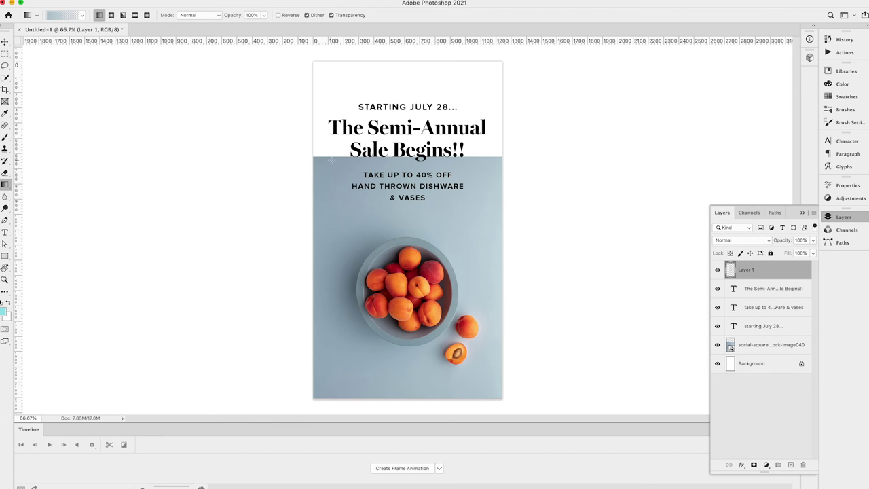
Fill Layer 1 with the grey-blue gradient fading downward over the headline area
drag(331, 159, 347, 207)
drag(379, 207, 349, 260)
drag(349, 260, 349, 260)
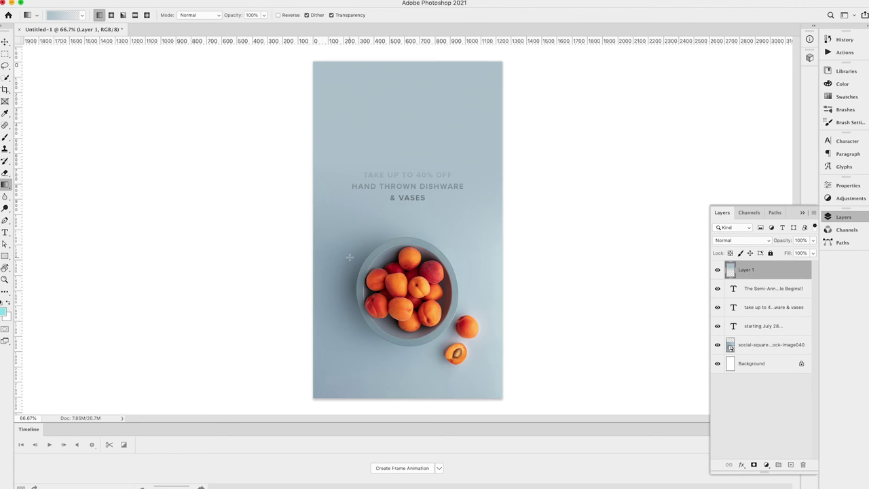
key(ctrl+z)
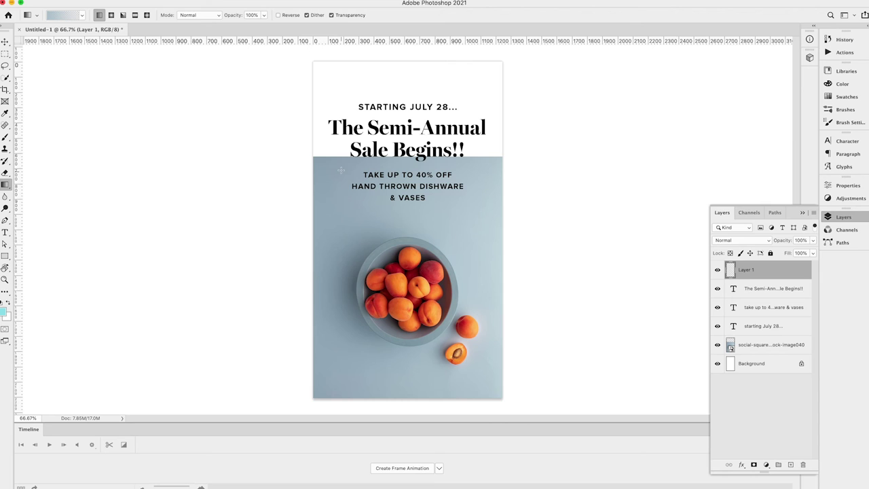
drag(340, 162, 347, 216)
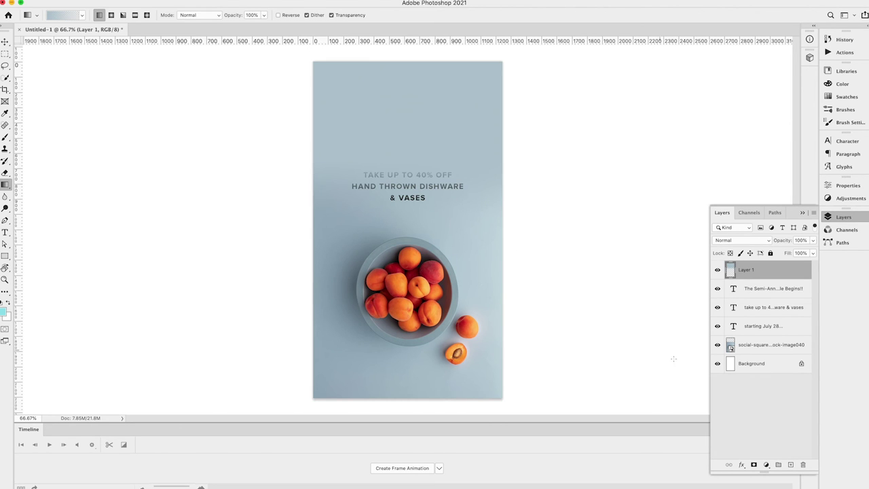
Select Layer 1 for transforming and drag it below the text layers
key(v)
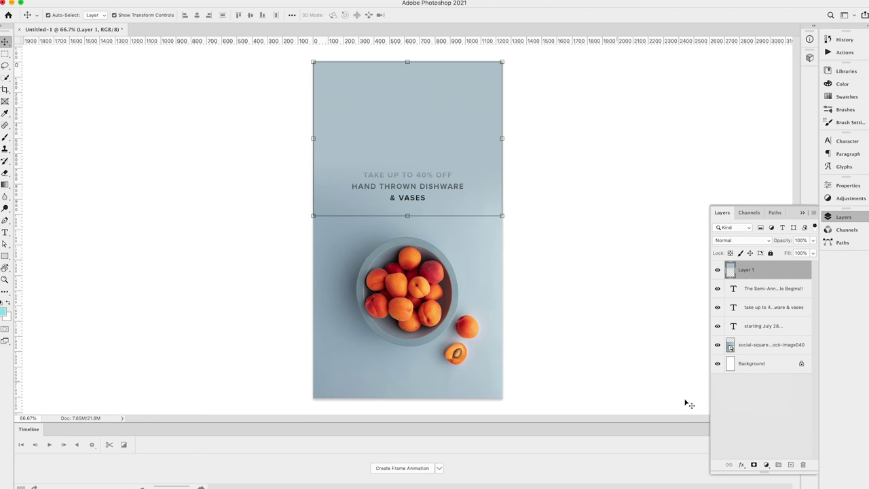
click(757, 398)
click(493, 148)
drag(290, 59, 316, 77)
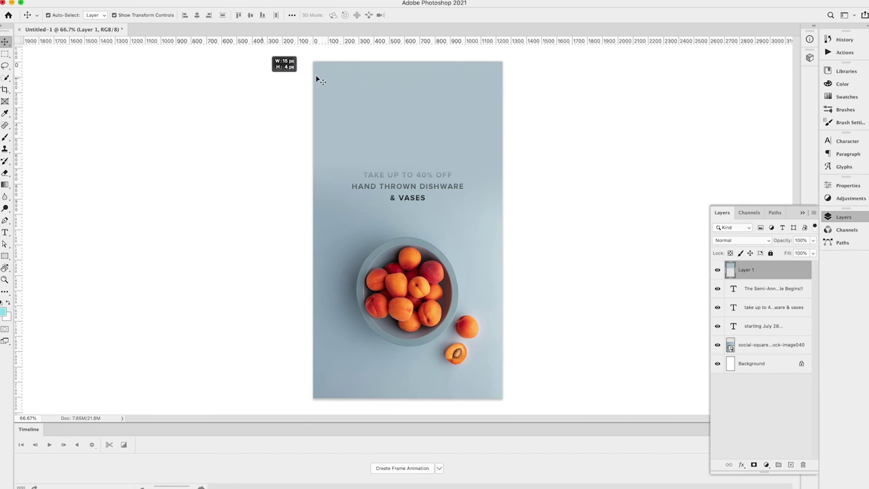
click(369, 83)
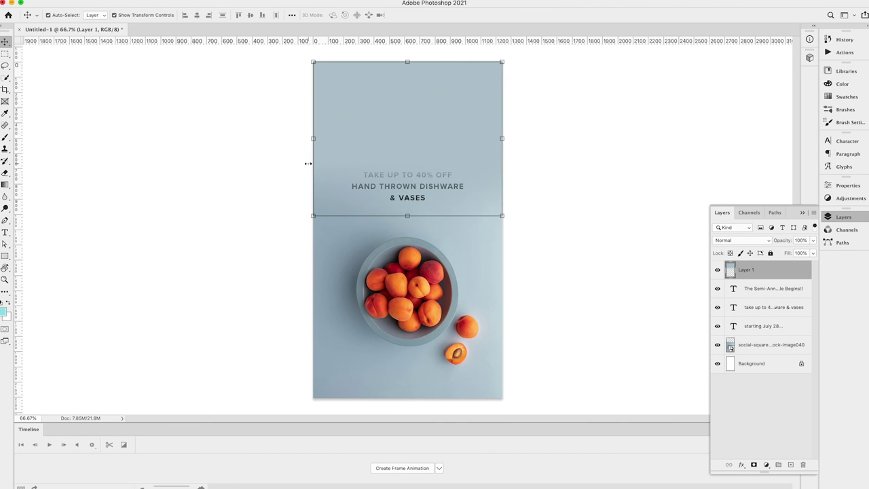
click(309, 164)
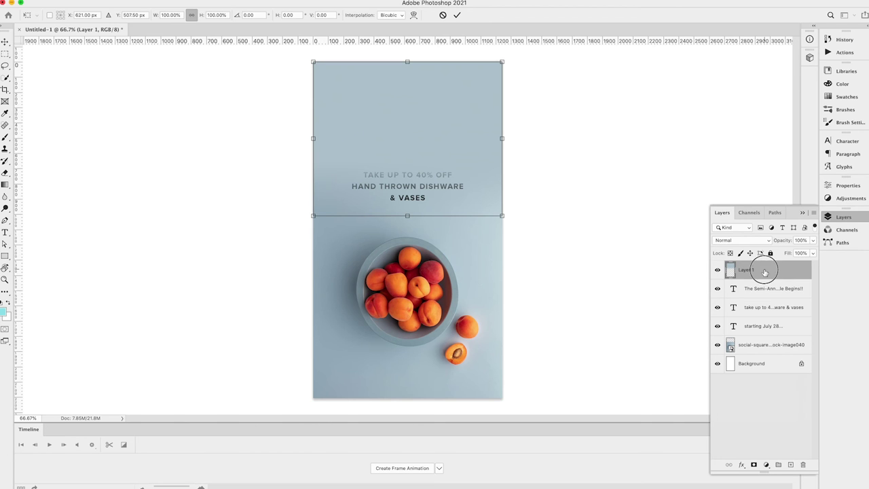
drag(766, 274, 766, 336)
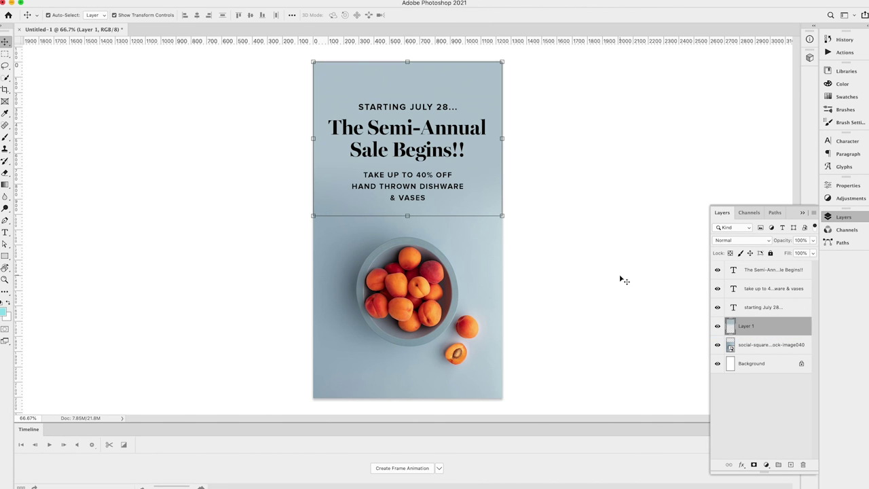
Place Layer 1 under the headline and resize the gradient to about 82% height
click(622, 279)
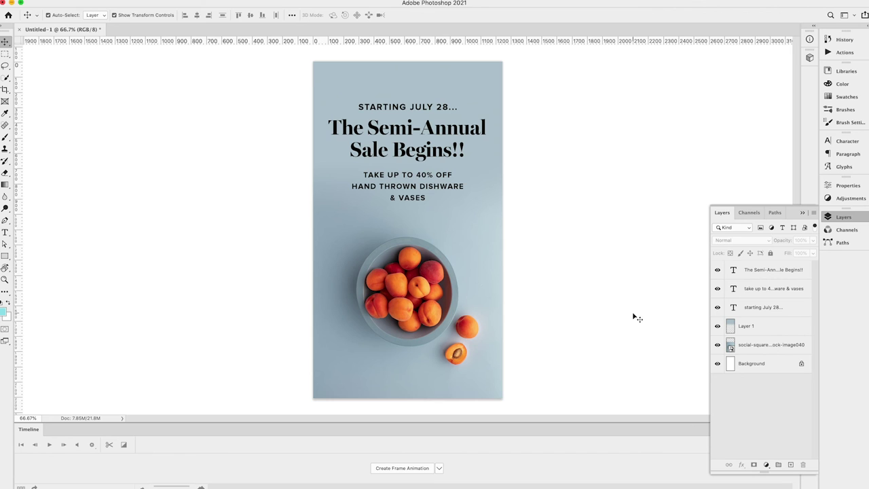
click(756, 328)
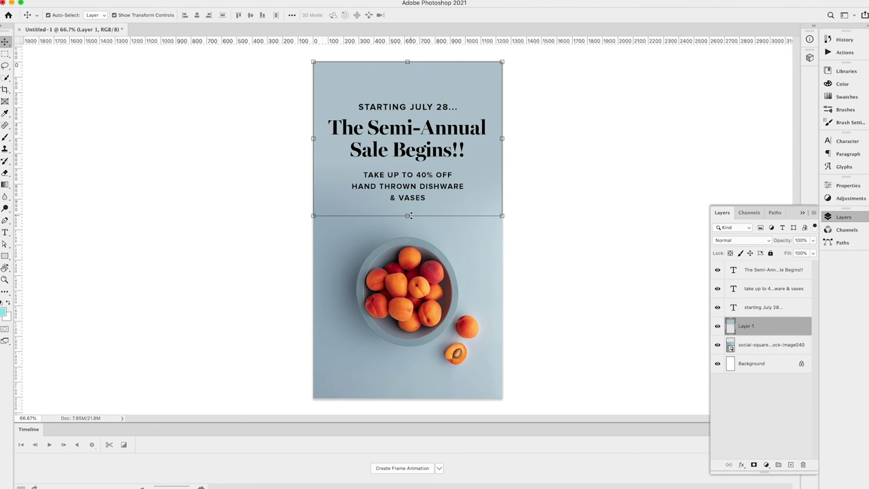
drag(410, 216, 465, 233)
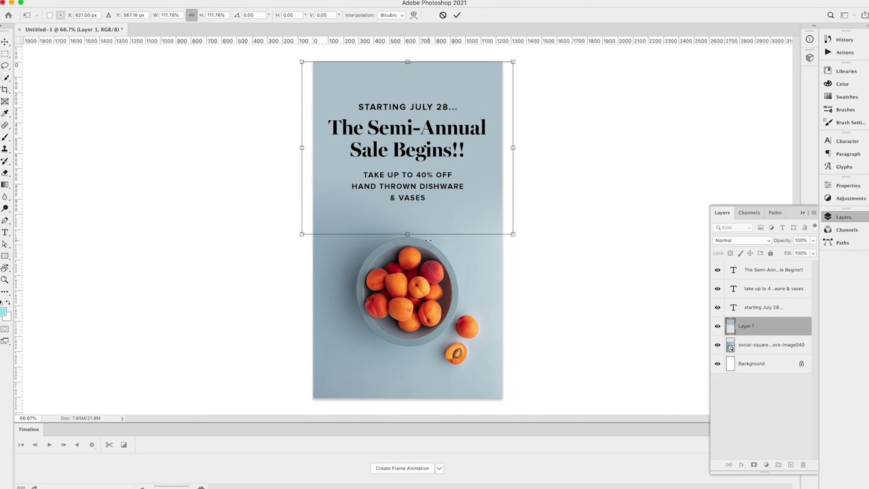
mouse_move(408, 235)
mouse_down()
mouse_move(425, 192)
mouse_move(415, 234)
mouse_up()
key(Return)
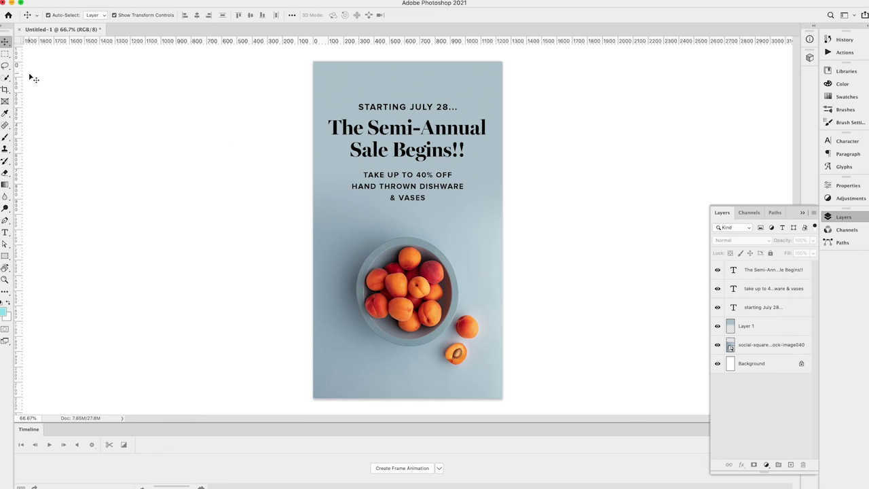
Crop the canvas to a 2400 × 1200 px landscape banner, widening it with white sides
click(6, 90)
click(109, 15)
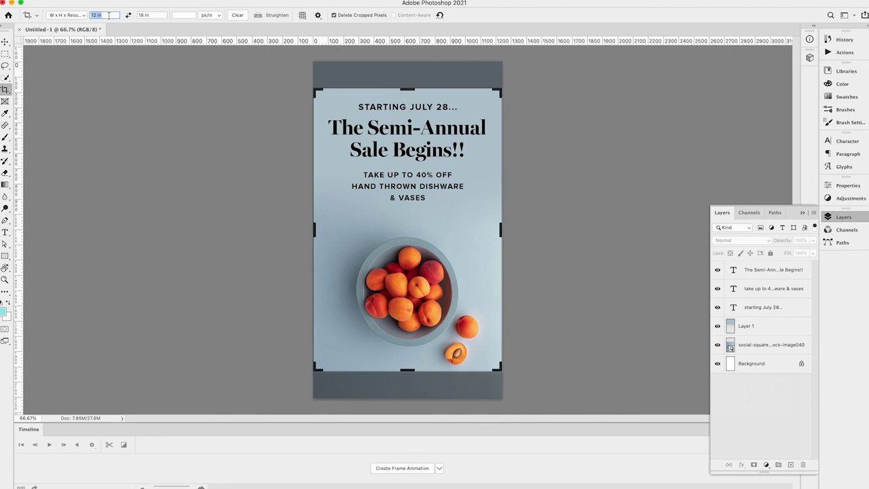
text(2400)
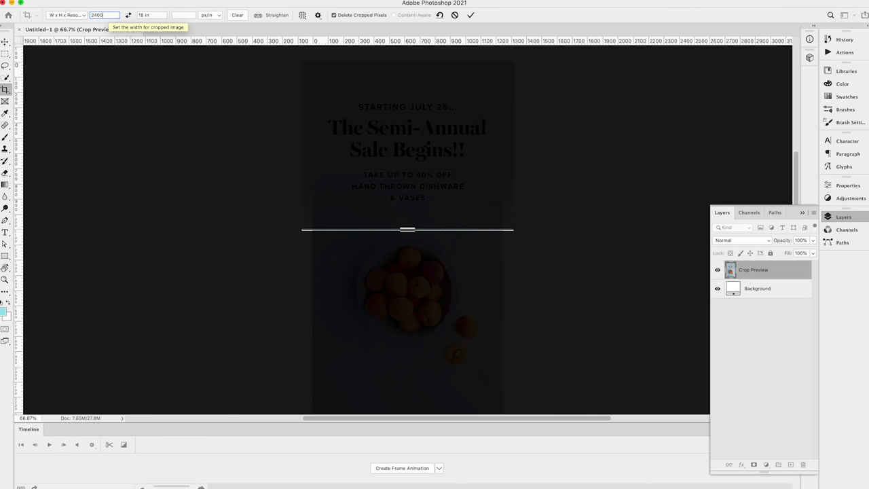
key(Tab)
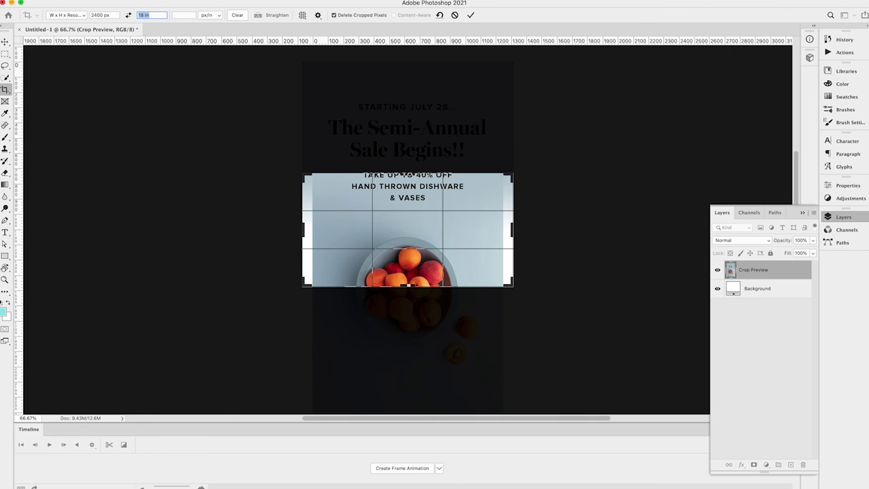
text(1200px)
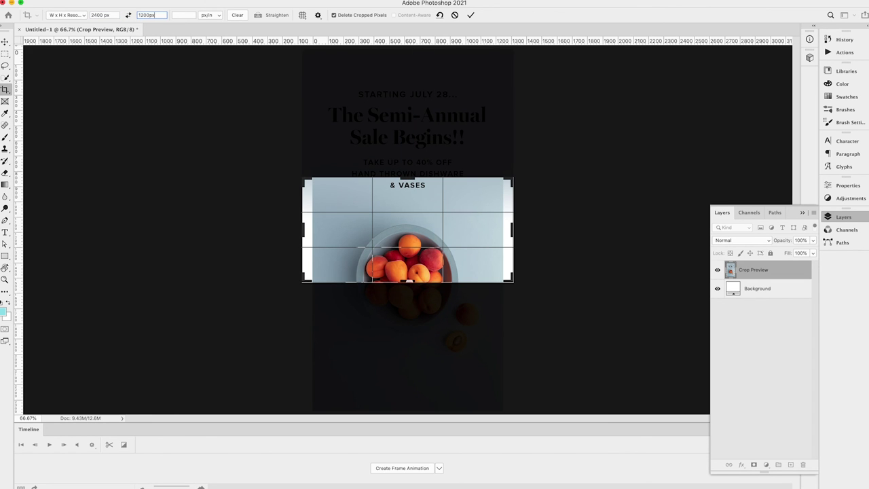
drag(514, 228, 687, 219)
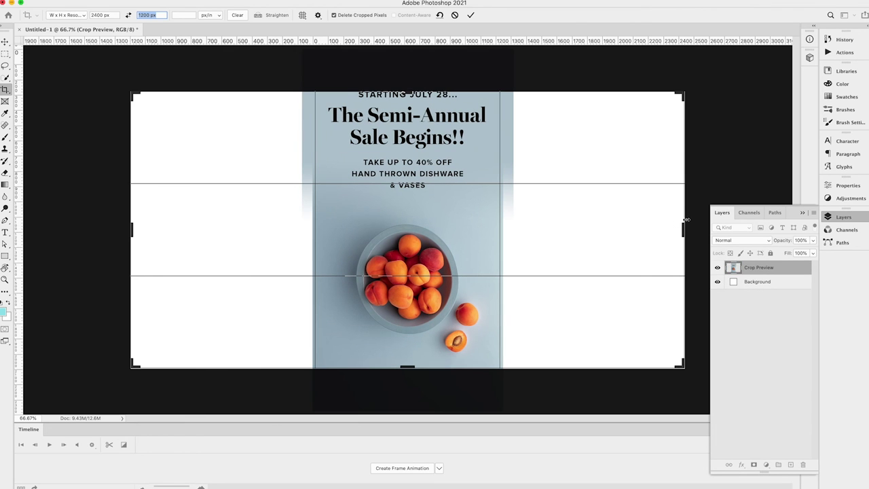
key(Return)
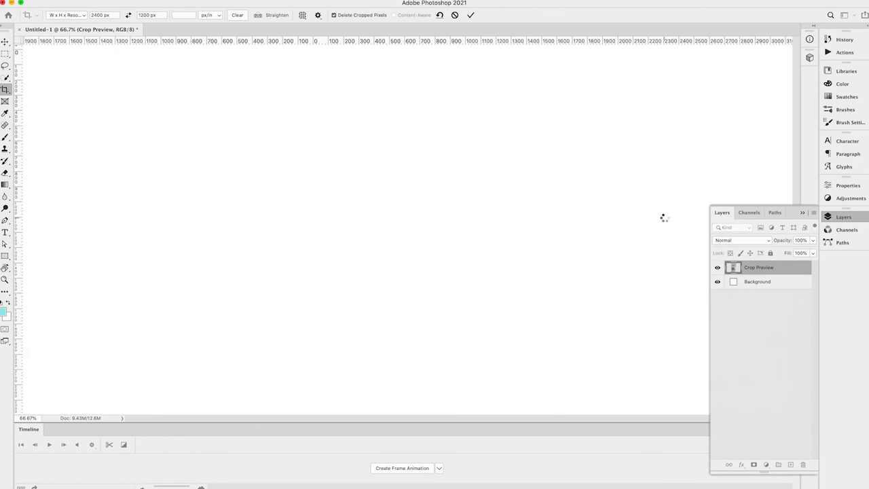
key(v)
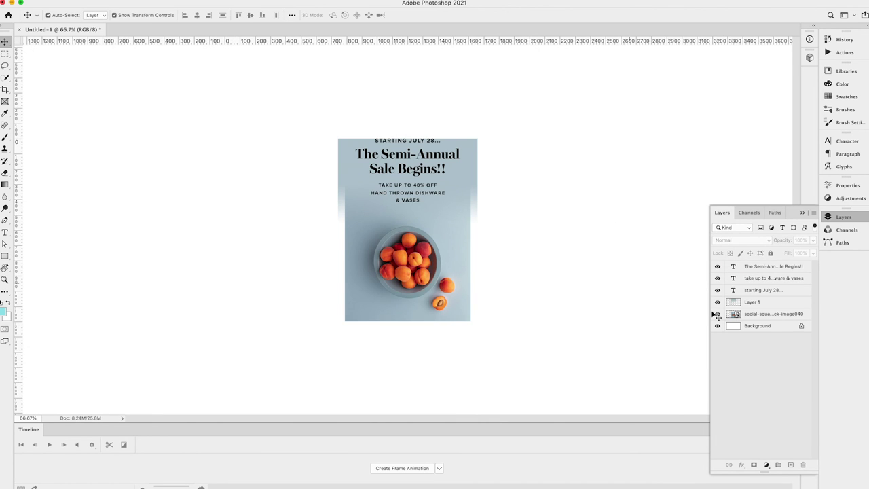
Enlarge the apricot photo and shift it toward the left side of the banner
click(751, 314)
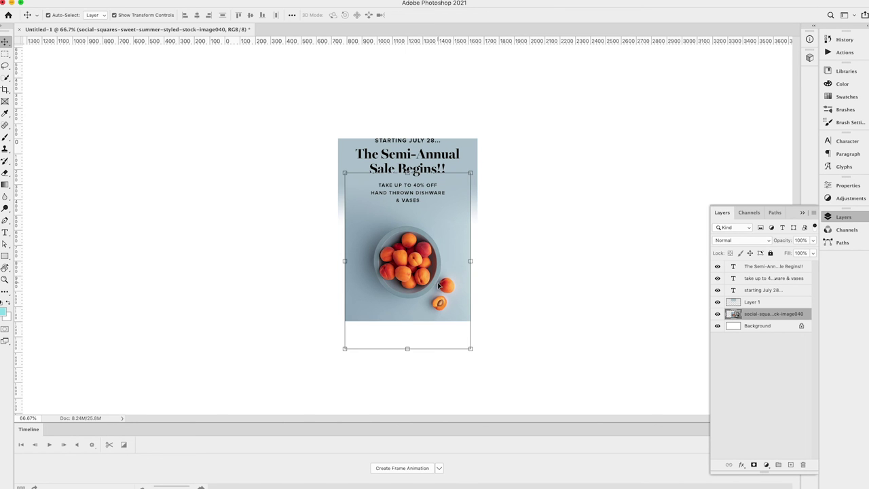
drag(439, 285, 489, 210)
drag(421, 224, 400, 261)
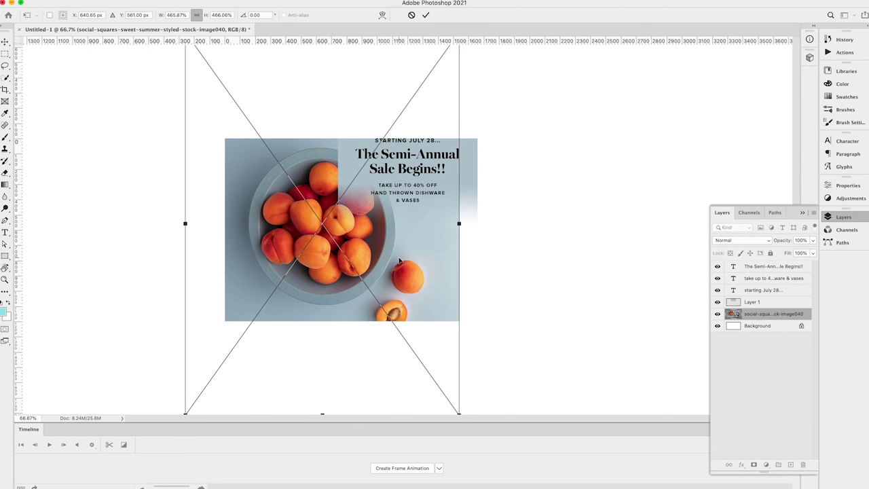
key(Return)
Scale the three sale text layers to 148% and move them to the banner's right side
click(757, 267)
shift+click(761, 290)
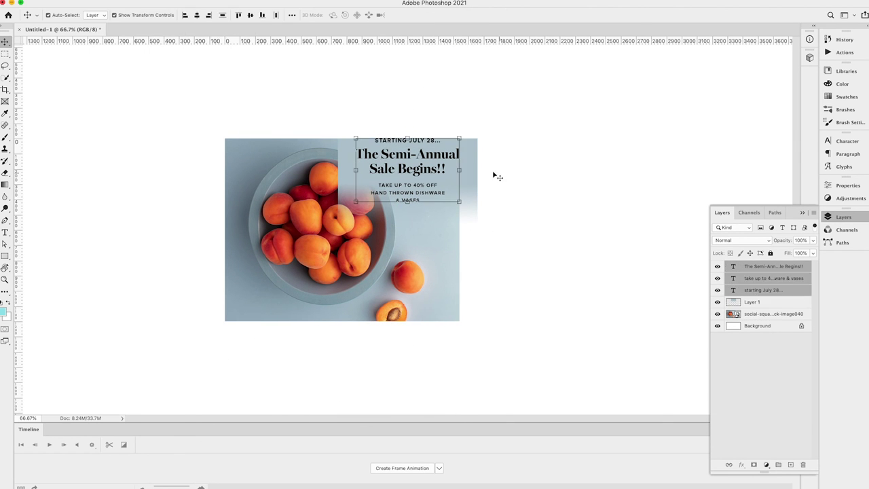
drag(460, 201, 558, 263)
drag(517, 182, 590, 212)
drag(627, 288, 581, 263)
drag(552, 203, 556, 228)
Narrow the apricot photo from its right edge so it sits beside the text
click(766, 315)
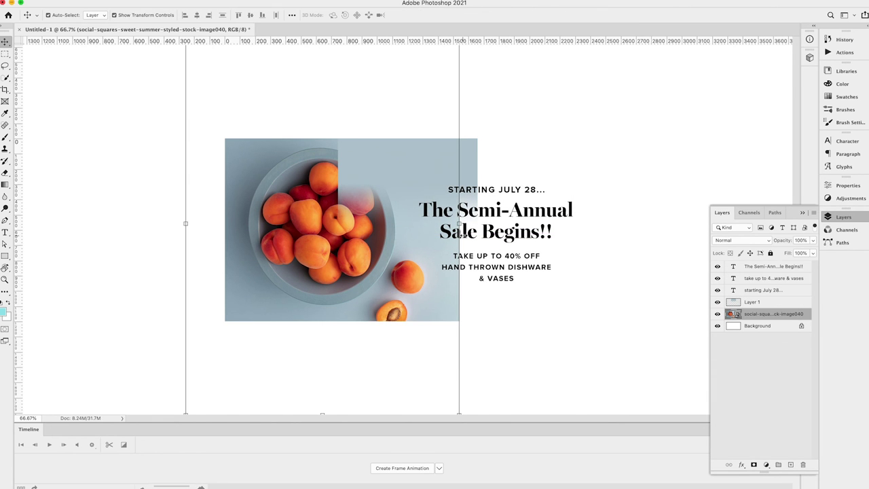
drag(460, 224, 442, 223)
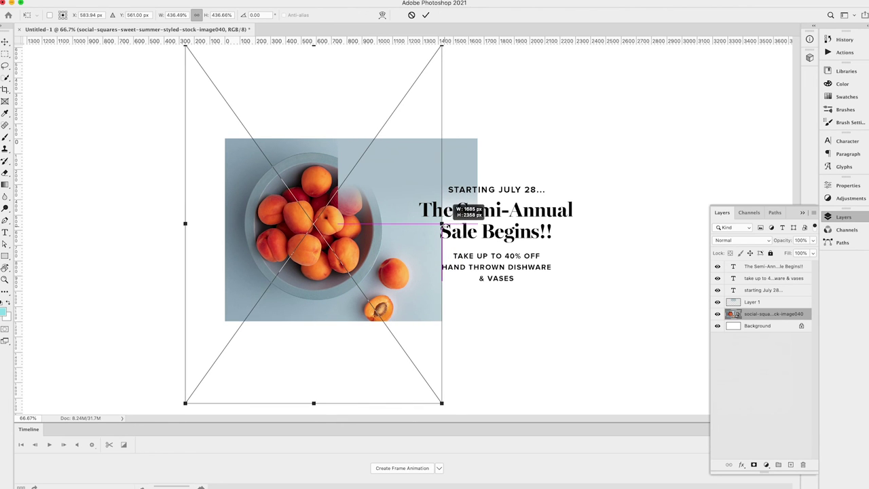
key(Return)
click(465, 164)
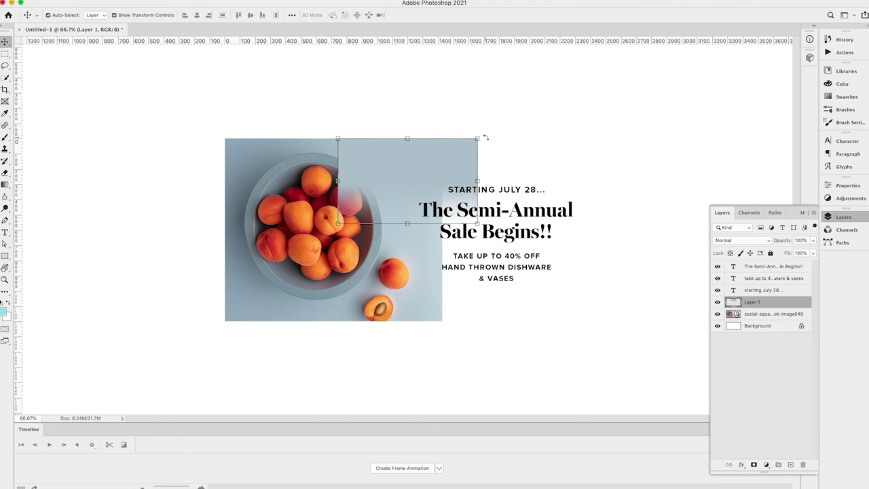
Rotate the gradient 90° into a thin vertical band and draw a 1197 × 1413 px rectangle on the right
drag(485, 138, 461, 277)
drag(451, 181, 595, 181)
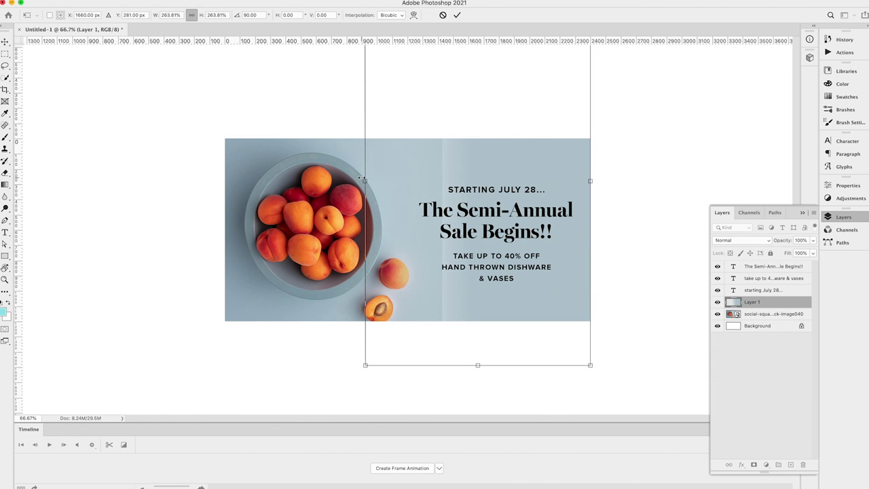
drag(363, 181, 327, 181)
drag(592, 181, 472, 181)
drag(327, 182, 412, 182)
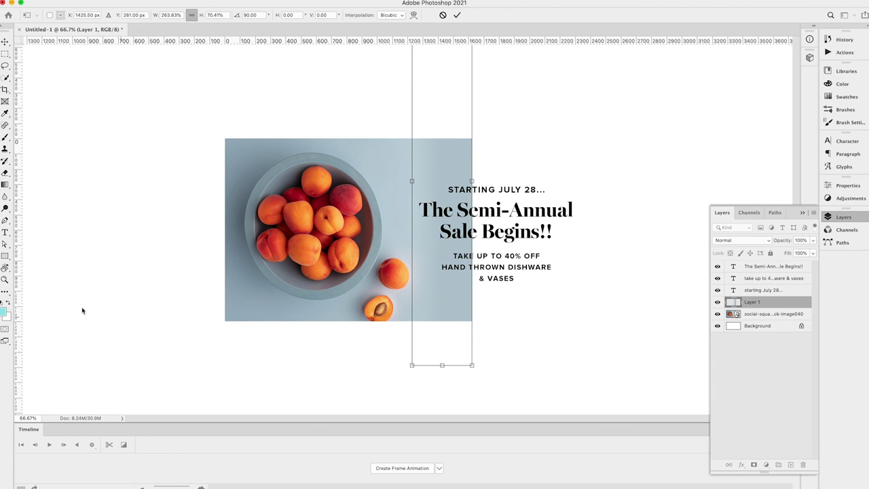
click(6, 256)
drag(465, 131, 646, 346)
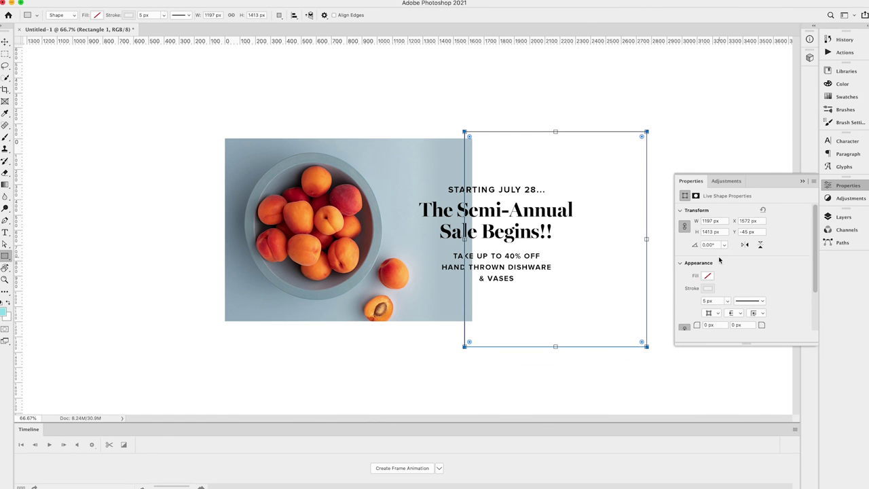
Fill the rectangle with the blue-gray swatch
click(709, 275)
click(687, 324)
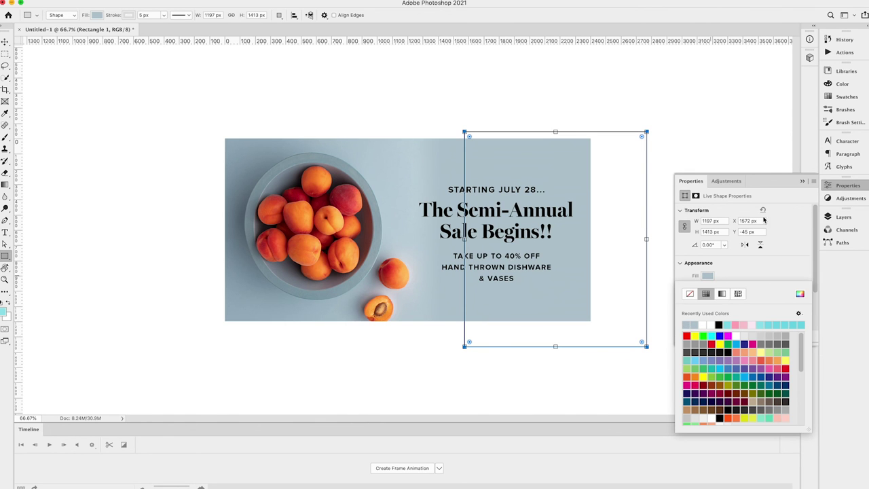
click(841, 217)
click(777, 351)
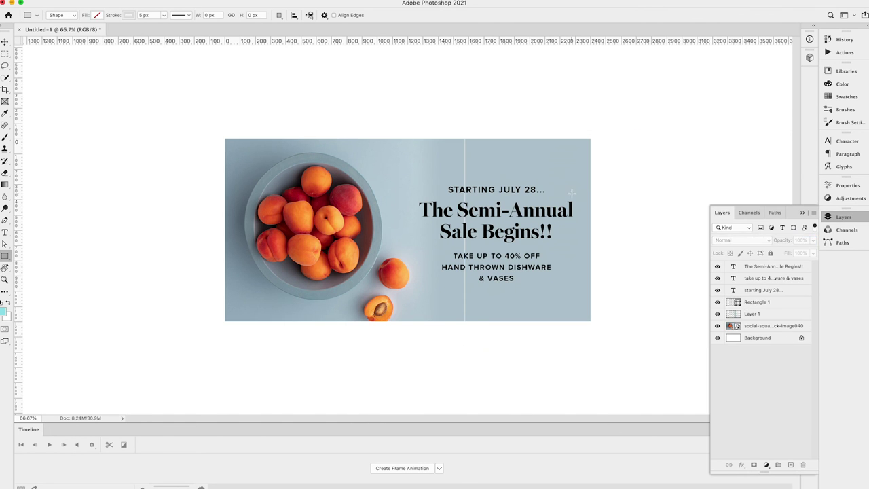
Set the rectangle's stroke to none so it has no outline
key(v)
click(564, 162)
click(564, 163)
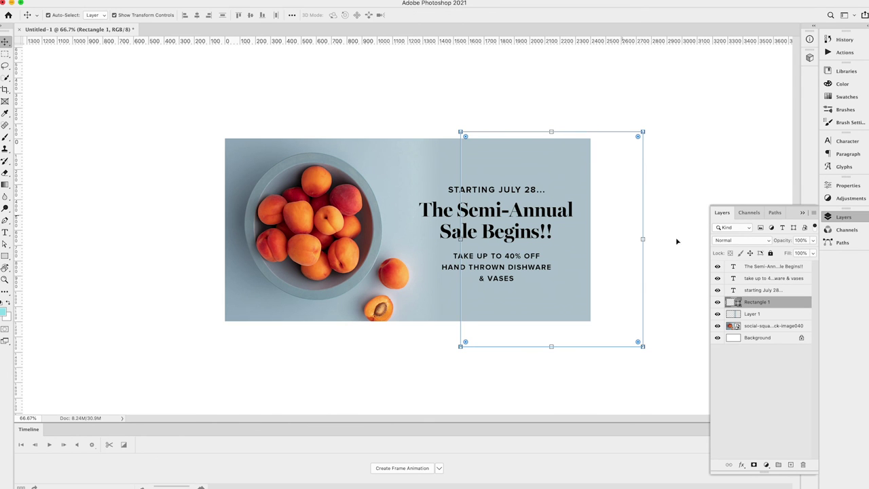
click(844, 185)
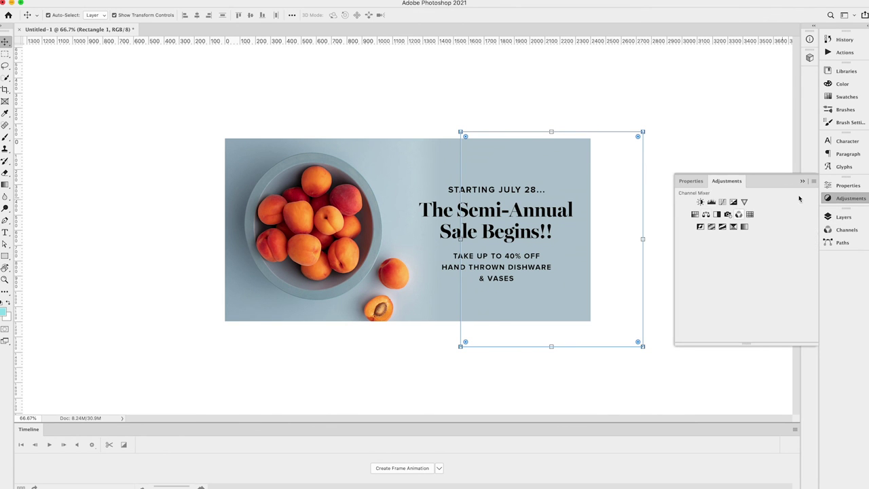
click(707, 289)
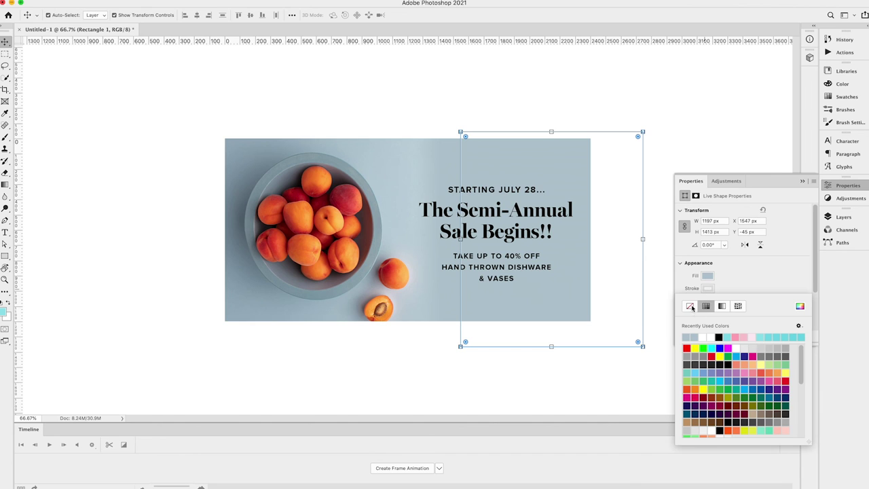
click(691, 307)
Delete the rectangle so the right side stays white
click(59, 55)
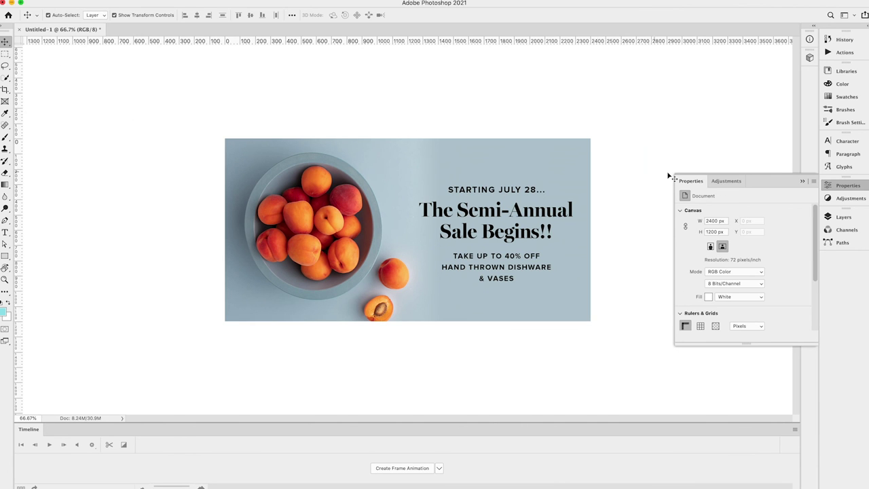
click(591, 168)
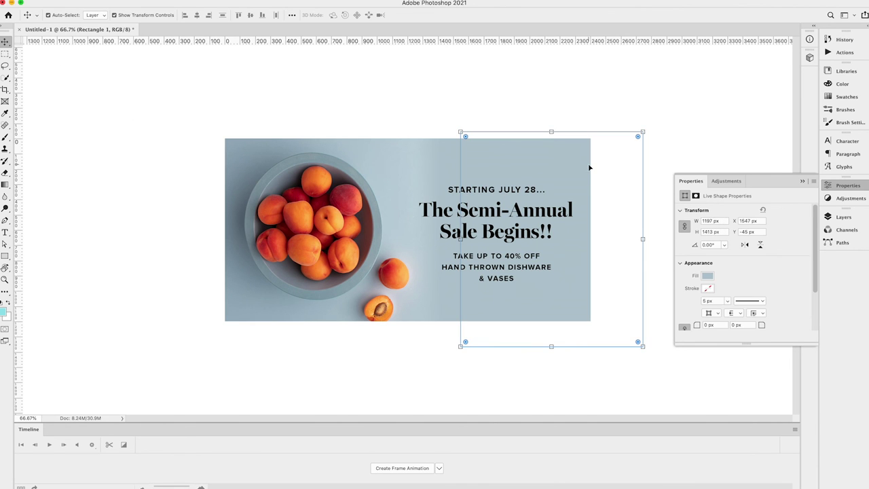
key(Delete)
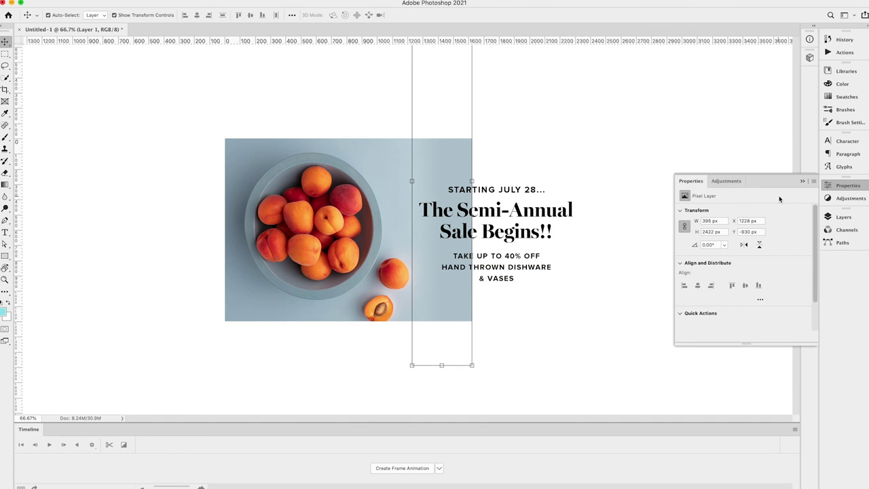
Set the canvas background fill to custom blue-gray b4c6d0, eyedropped from the photo's backdrop
click(628, 146)
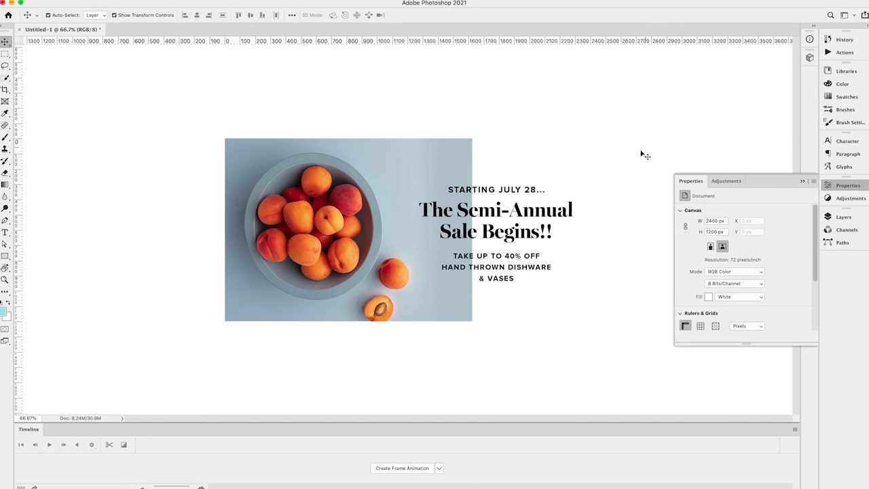
click(629, 146)
click(723, 299)
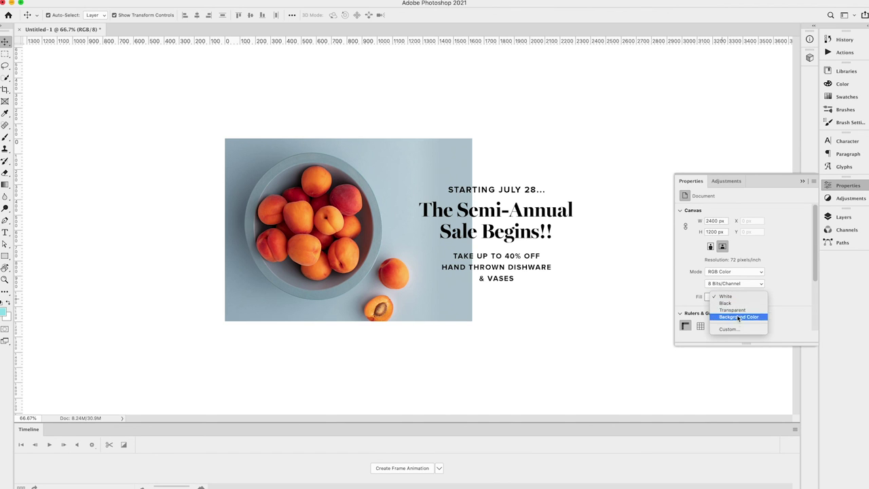
click(730, 329)
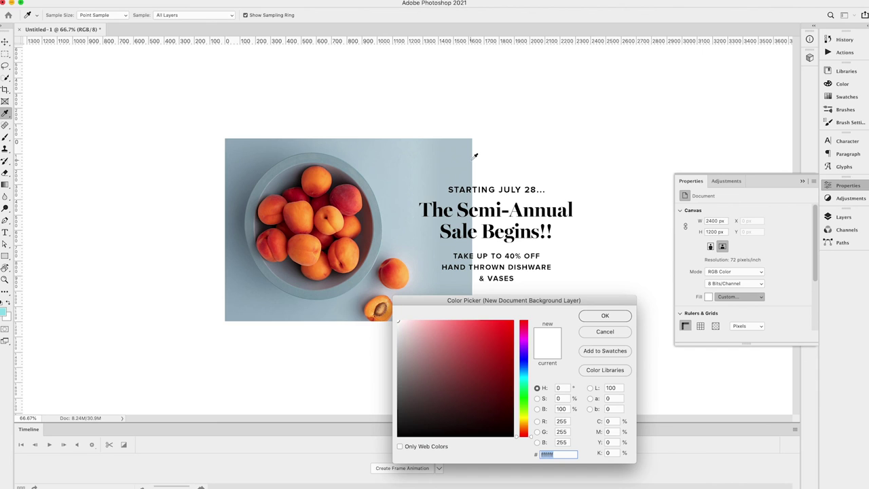
click(475, 156)
click(605, 317)
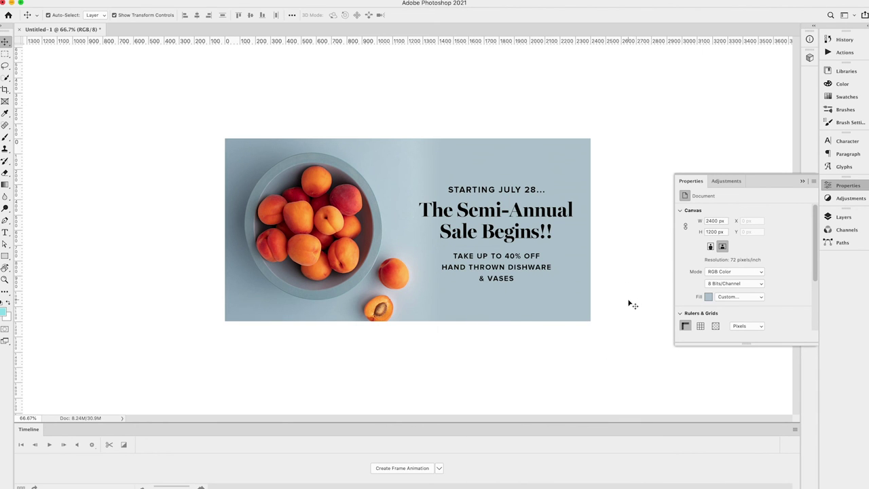
click(561, 221)
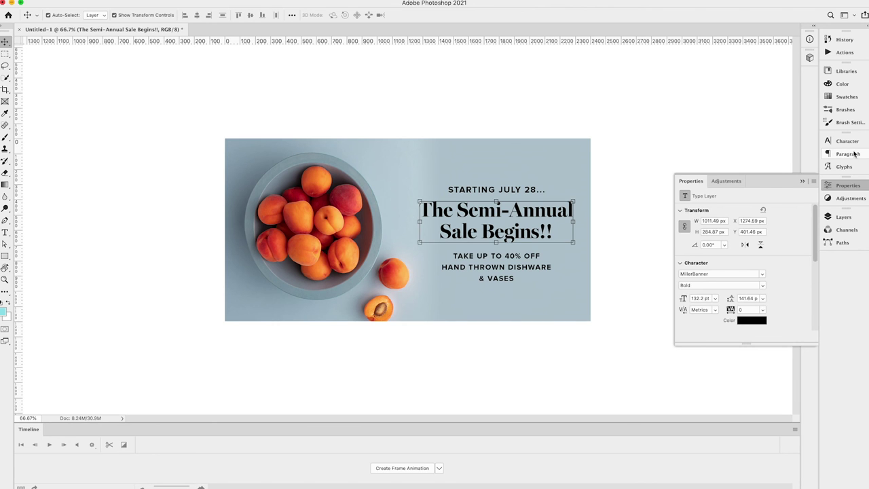
click(839, 145)
click(804, 194)
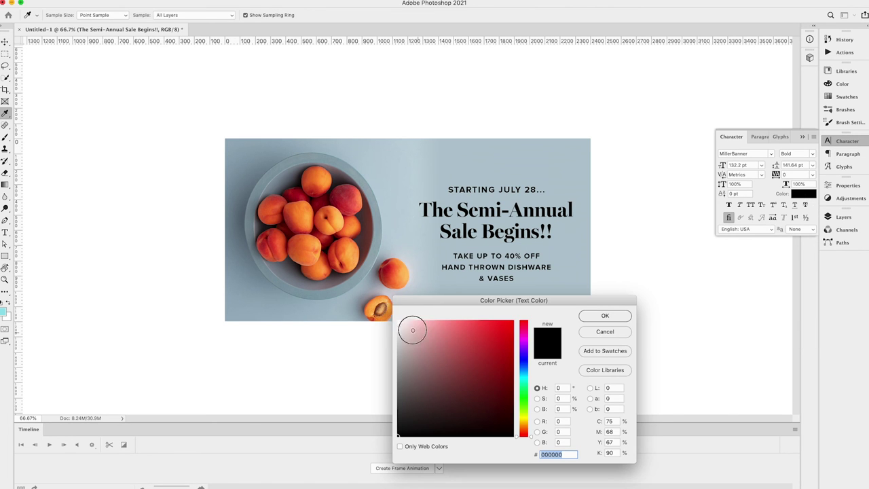
click(400, 321)
click(605, 316)
click(669, 324)
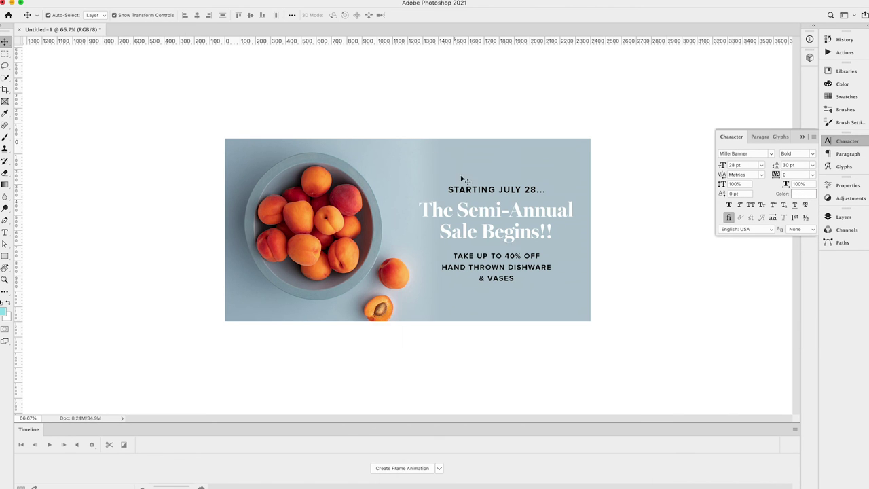
key(super+z)
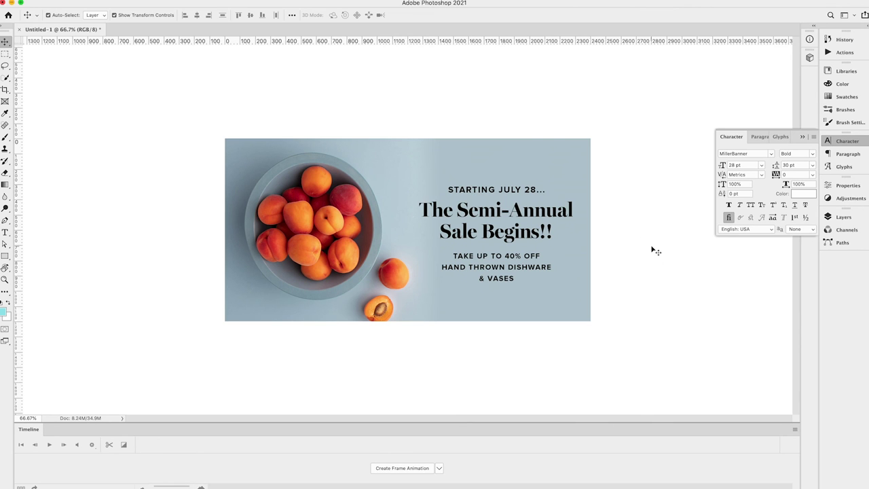